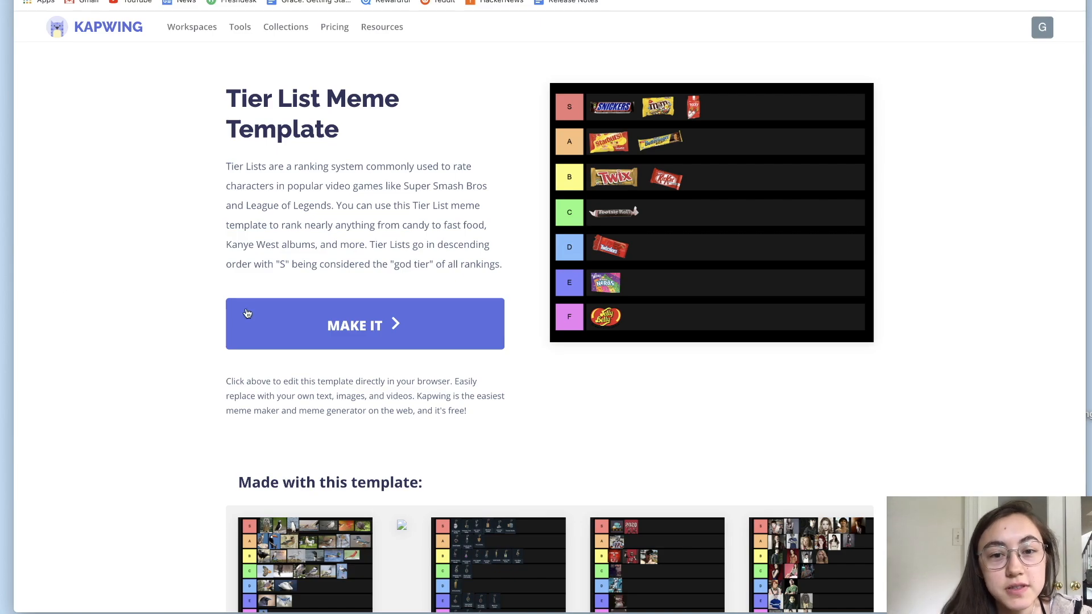
Open the Tier List Meme template for editing
left_click(305, 325)
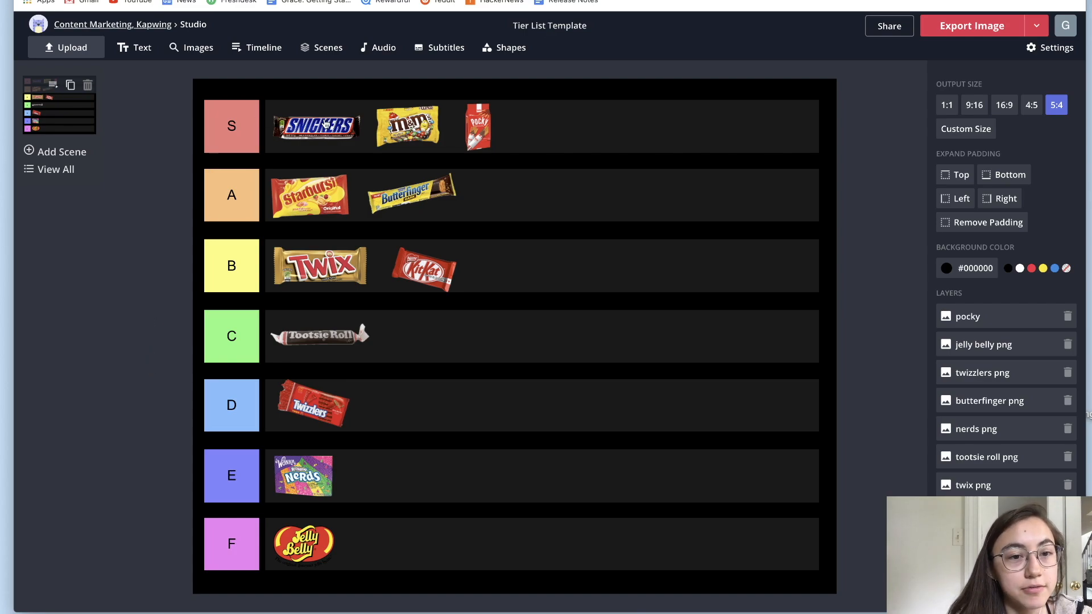
left_click(487, 130)
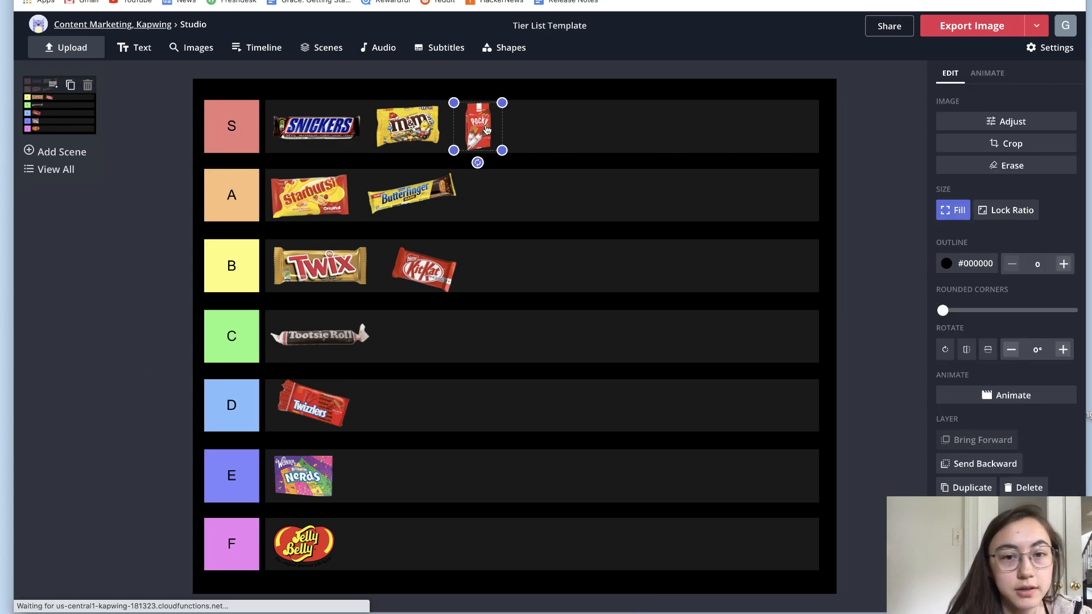
left_click(442, 135)
left_click(479, 132)
left_click(328, 127)
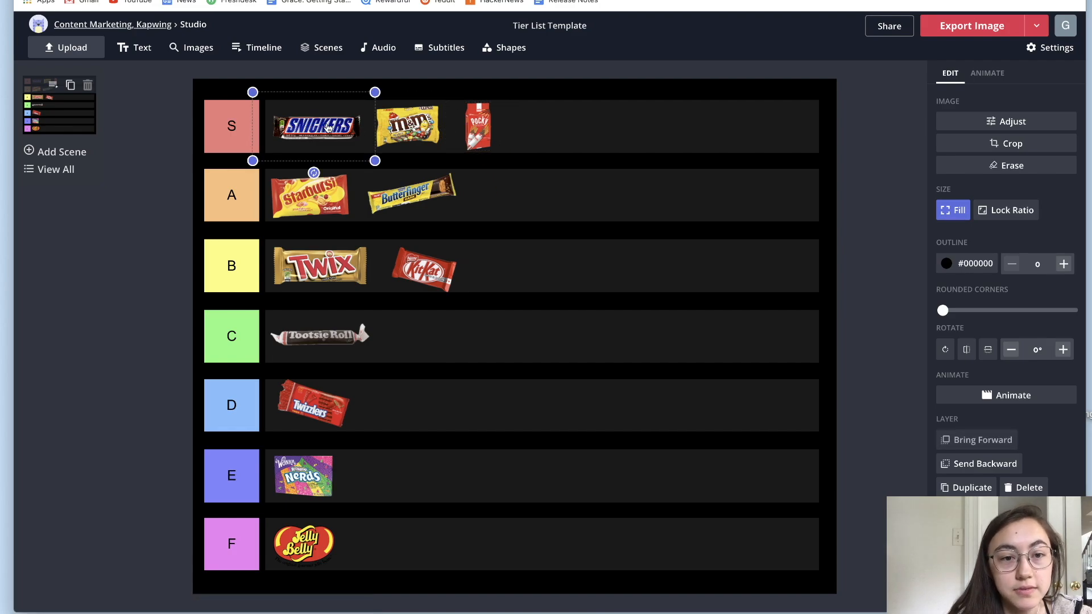
left_click(455, 129)
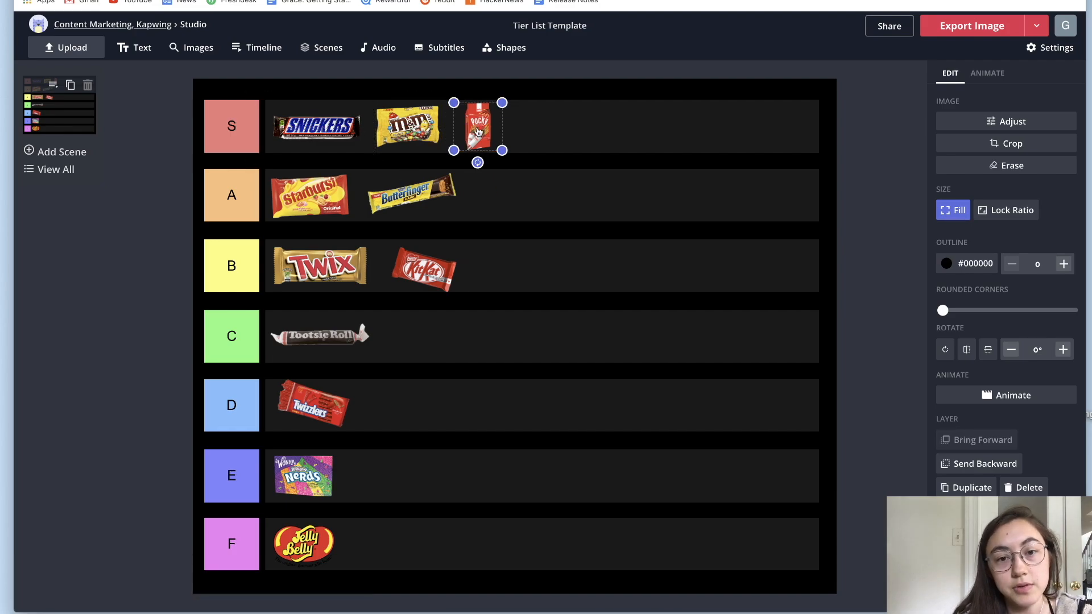
left_click(234, 131)
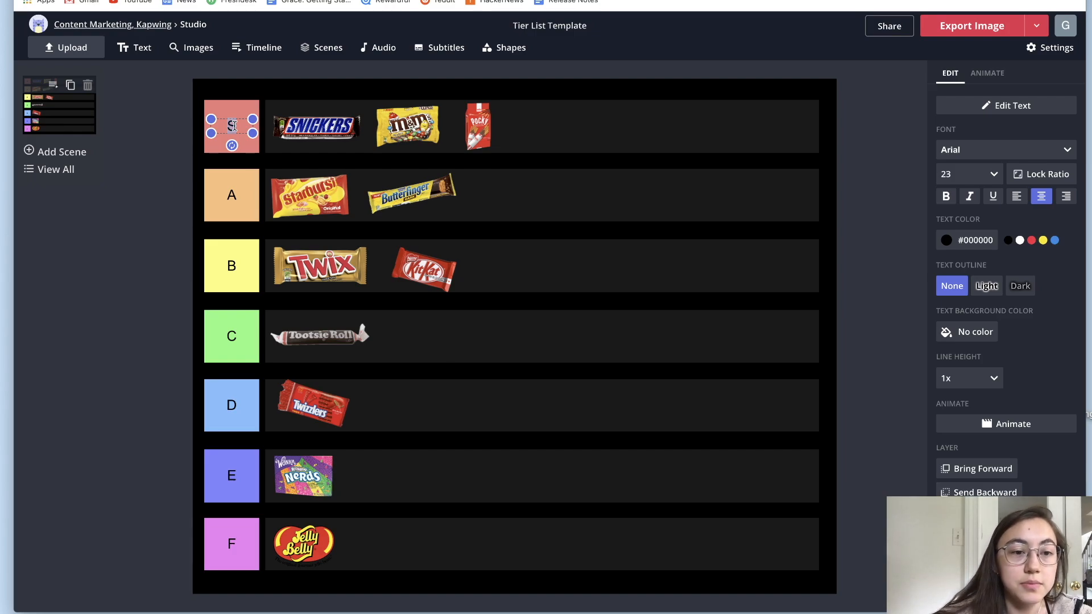
left_click(168, 157)
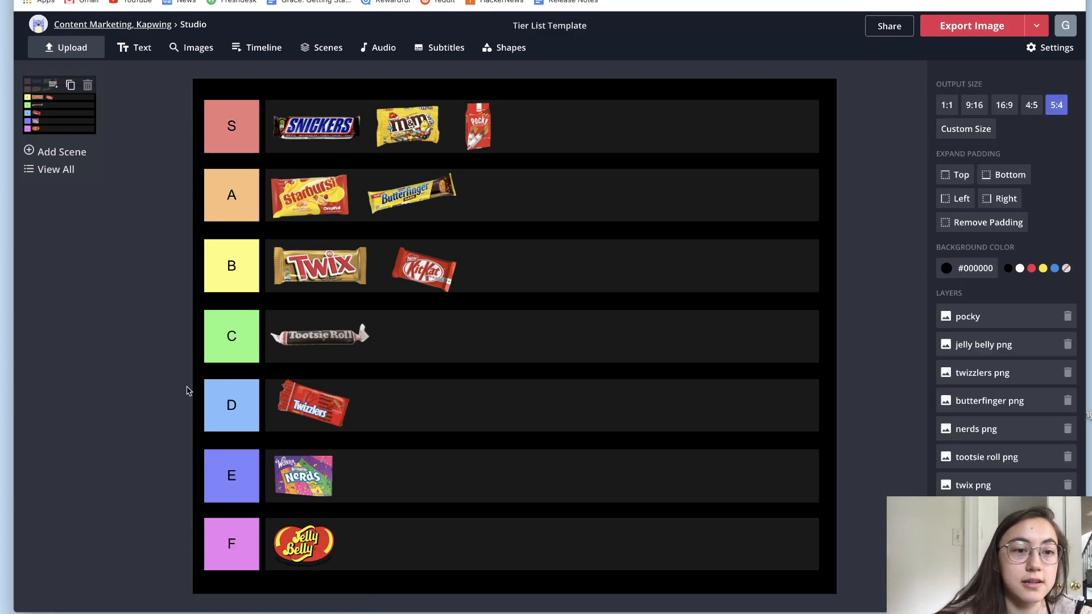
Relabel the S tier with the word "Favorite" and shrink the label text to size 18
left_click(229, 129)
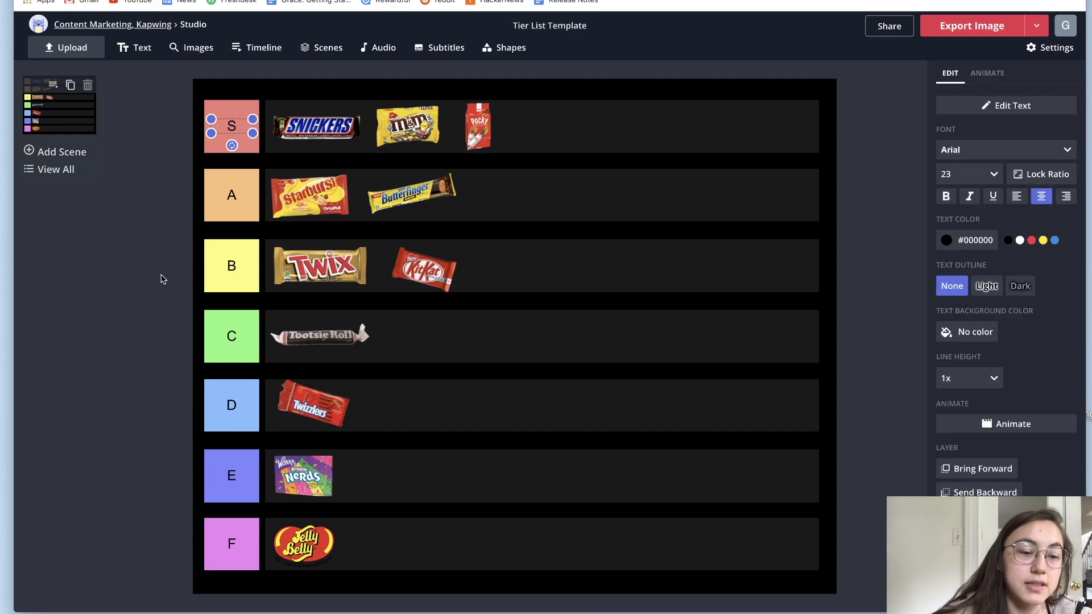
left_click(230, 125)
type("Favorite")
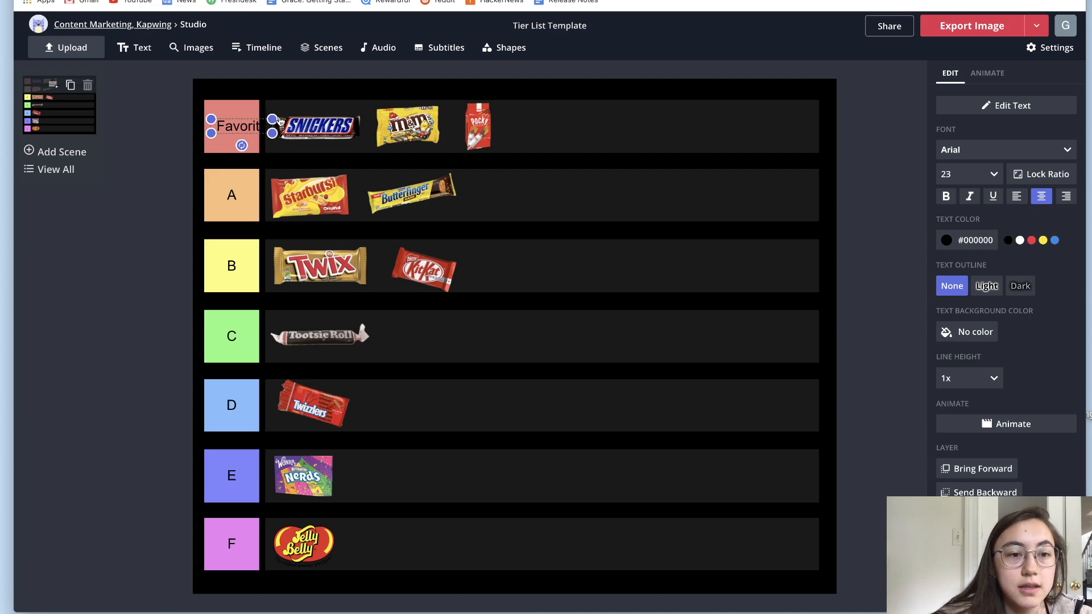
left_click_drag(272, 133, 254, 130)
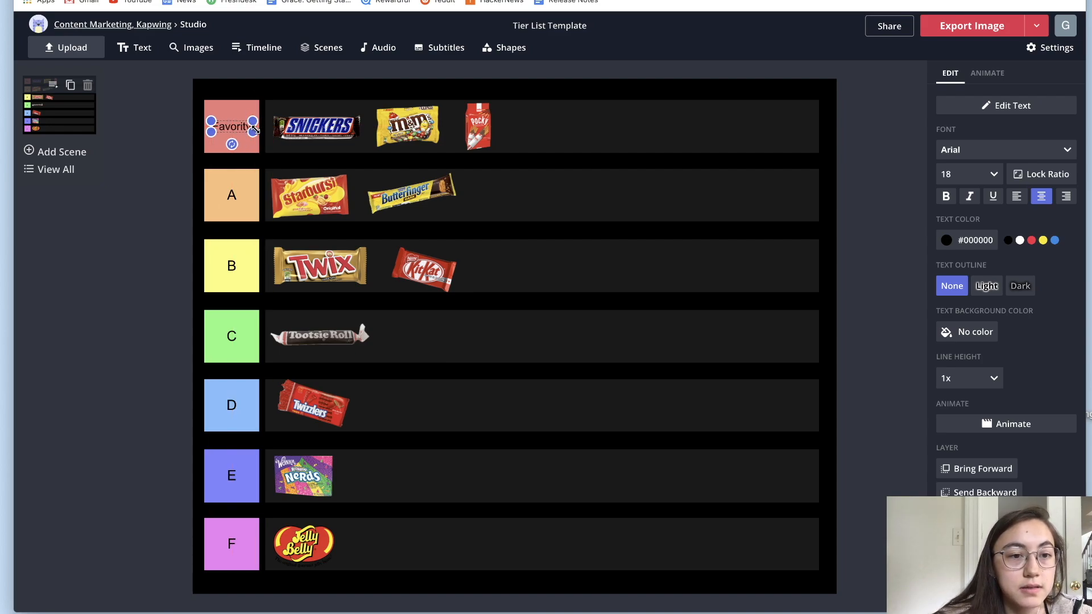
Correct the spelling of the red tier's label to "Favorite" and center it in its box
double_click(244, 128)
key("BackSpace")
type("e")
left_click(196, 147)
left_click(228, 133)
left_click_drag(228, 132, 224, 133)
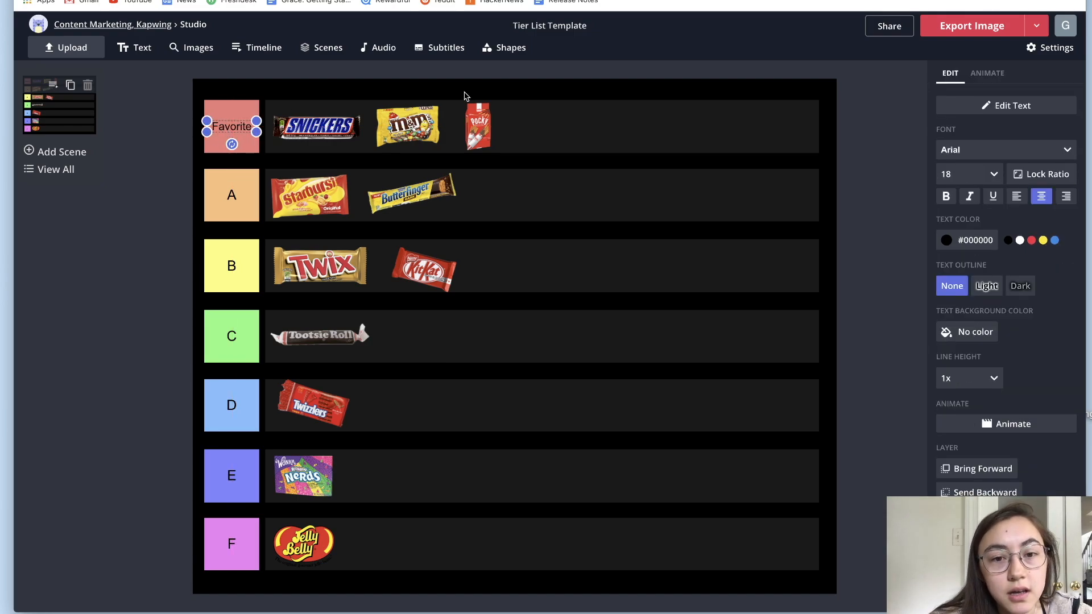
Delete the colored label box of the E tier
left_click(484, 203)
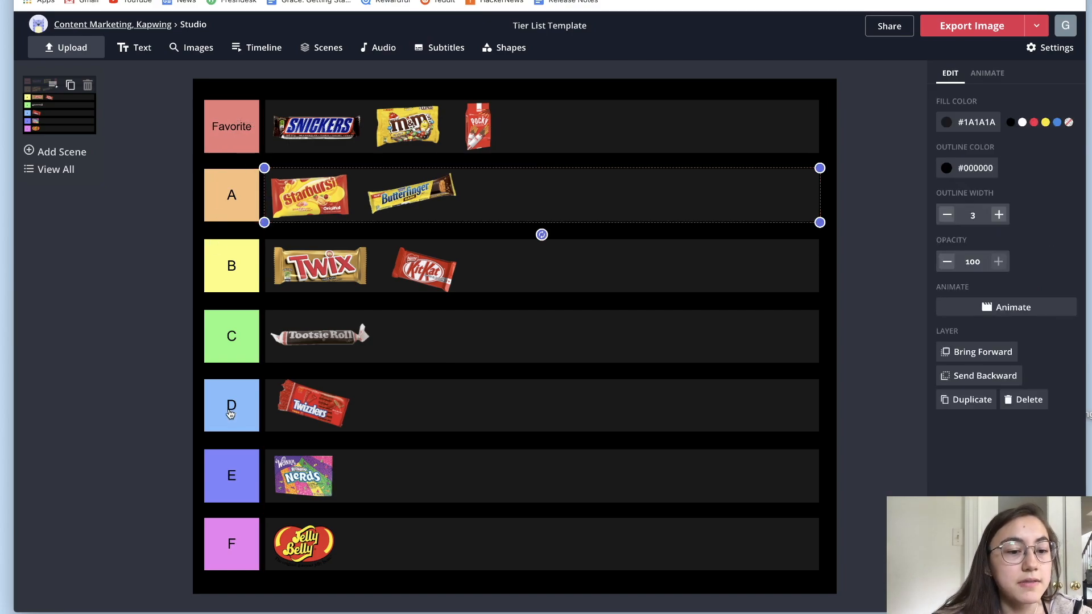
left_click(232, 465)
key("Delete")
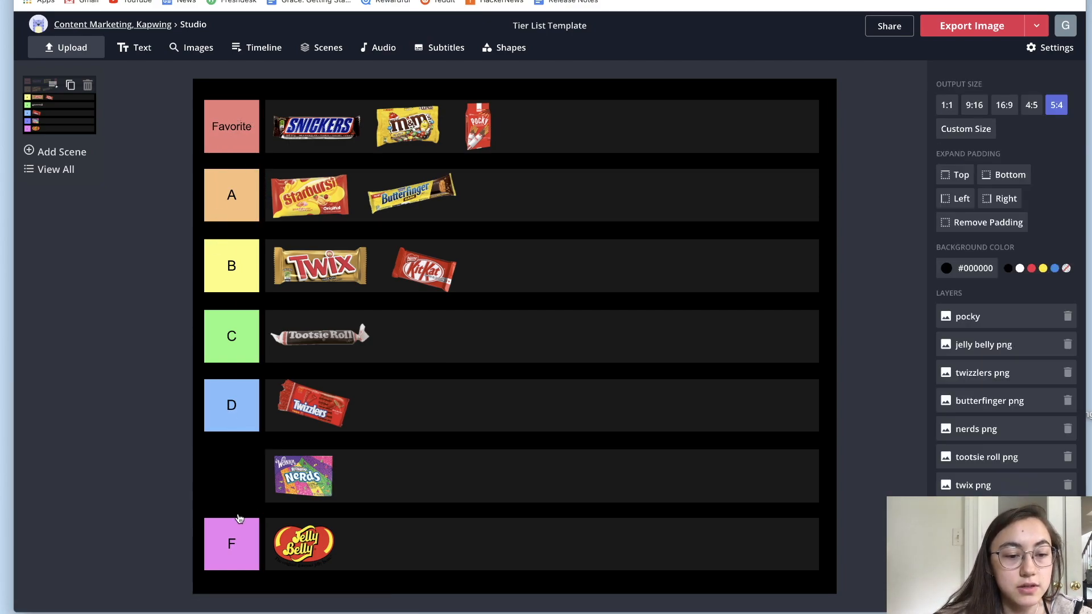
Undo the E label box deletion and all the edits made to the S tier label
key("super+z")
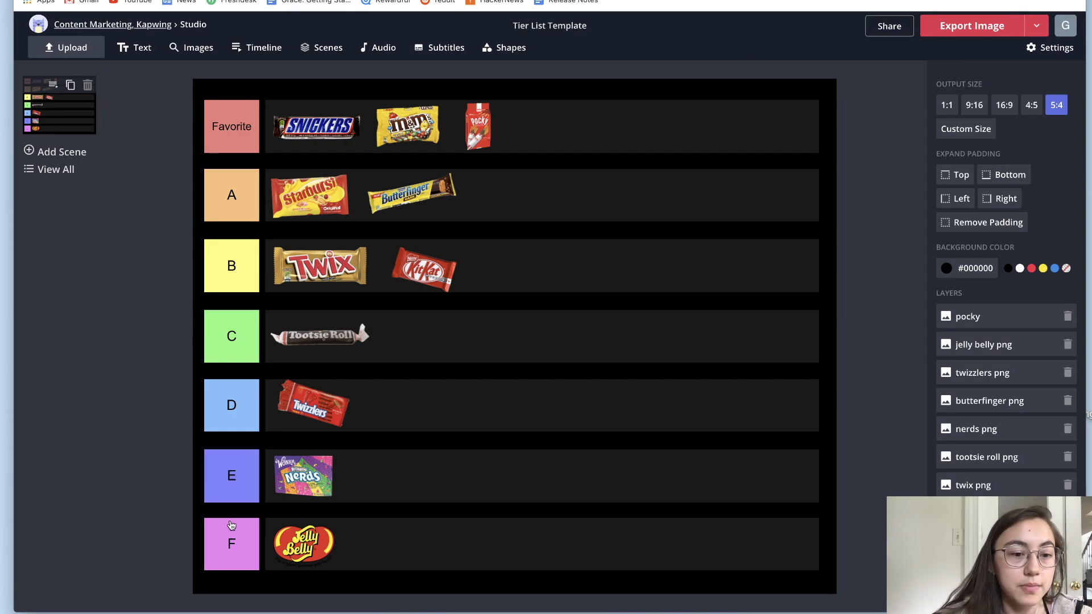
key("super+z")
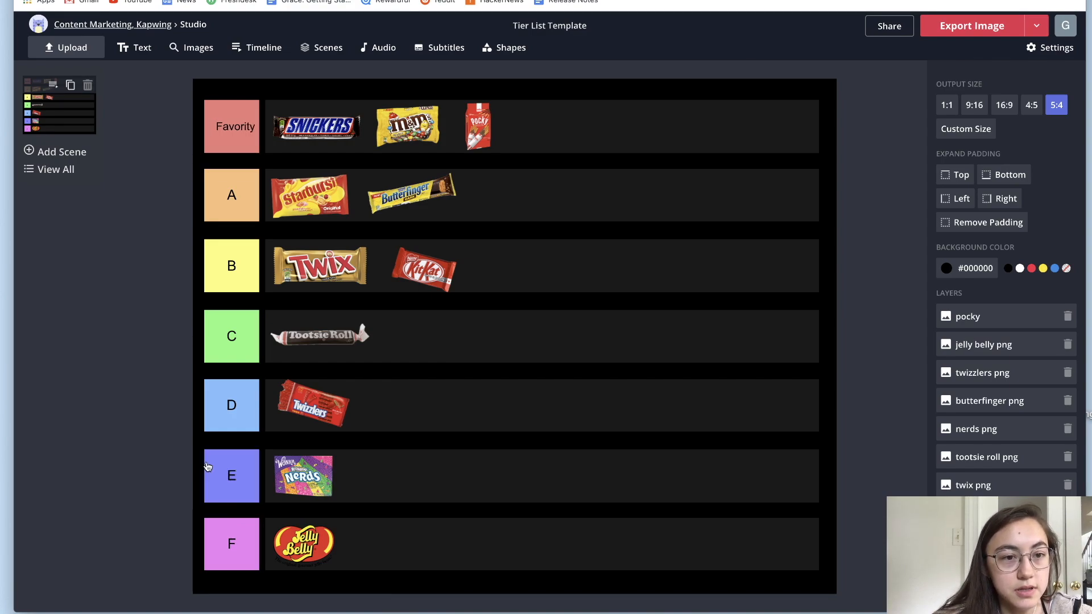
key("super+z")
key("super+z")
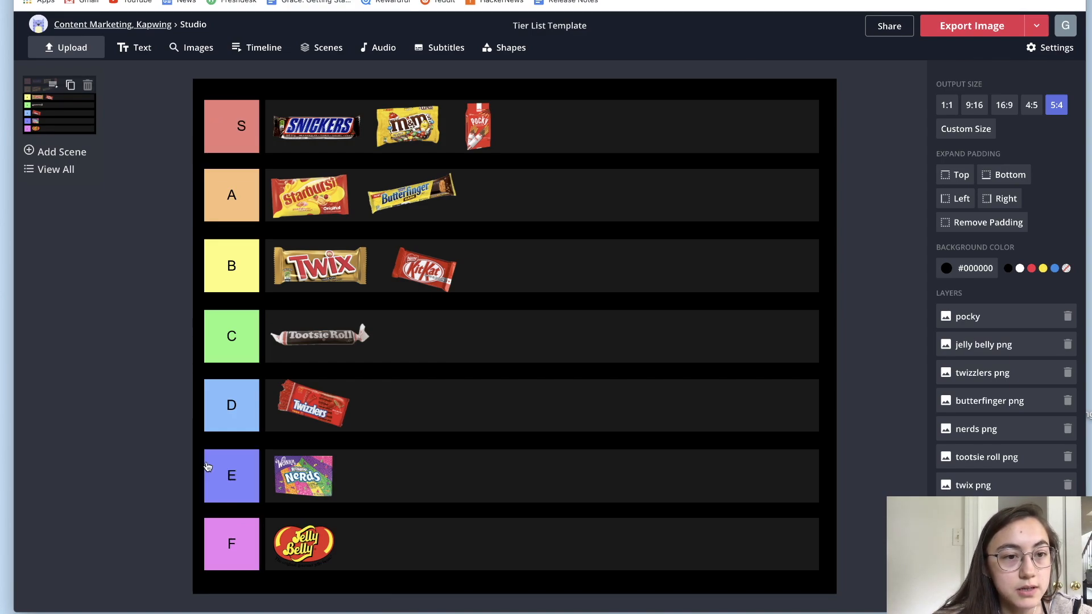
key("super+z")
key("super+z")
left_click(323, 134)
left_click(393, 131)
left_click(478, 140)
left_click(413, 184)
left_click(331, 193)
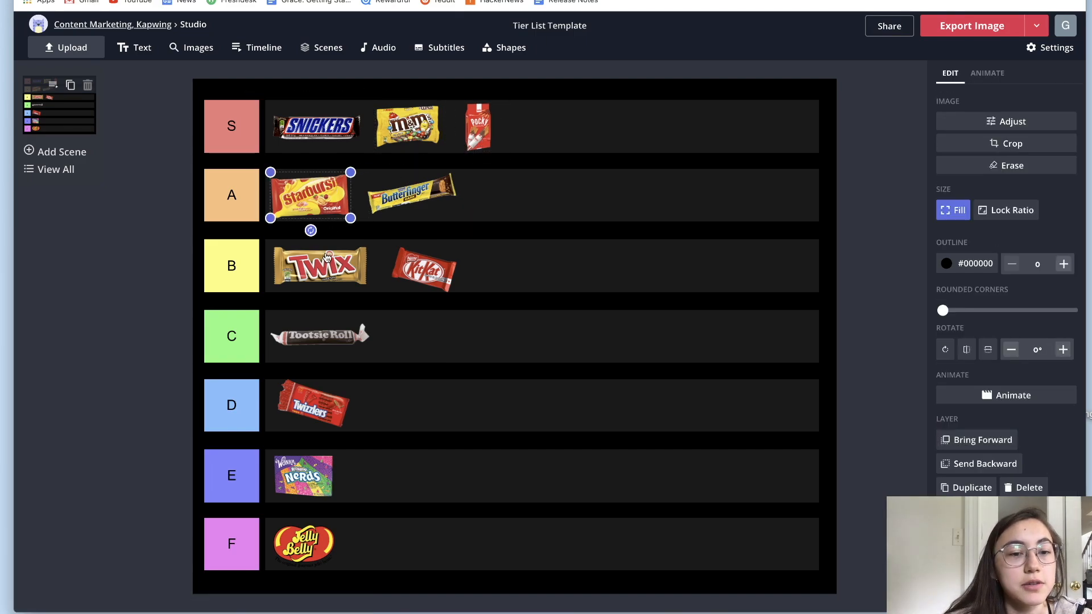
left_click(176, 161)
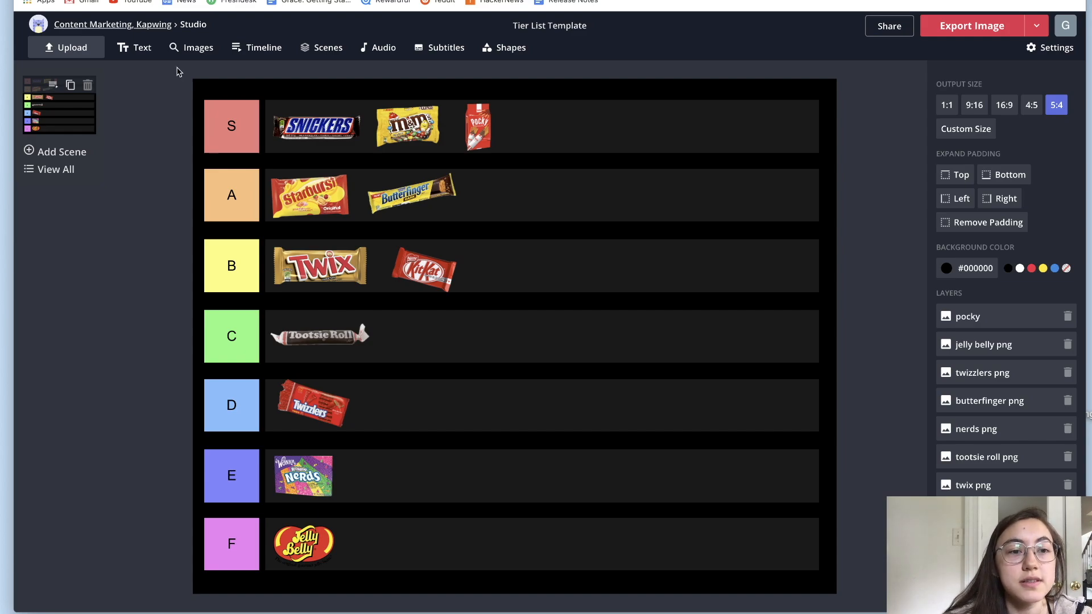
Add a green Kit Kat package from an image search for "green tea kit kat png" and shrink it to fit the S tier beside the Pocky
left_click(193, 49)
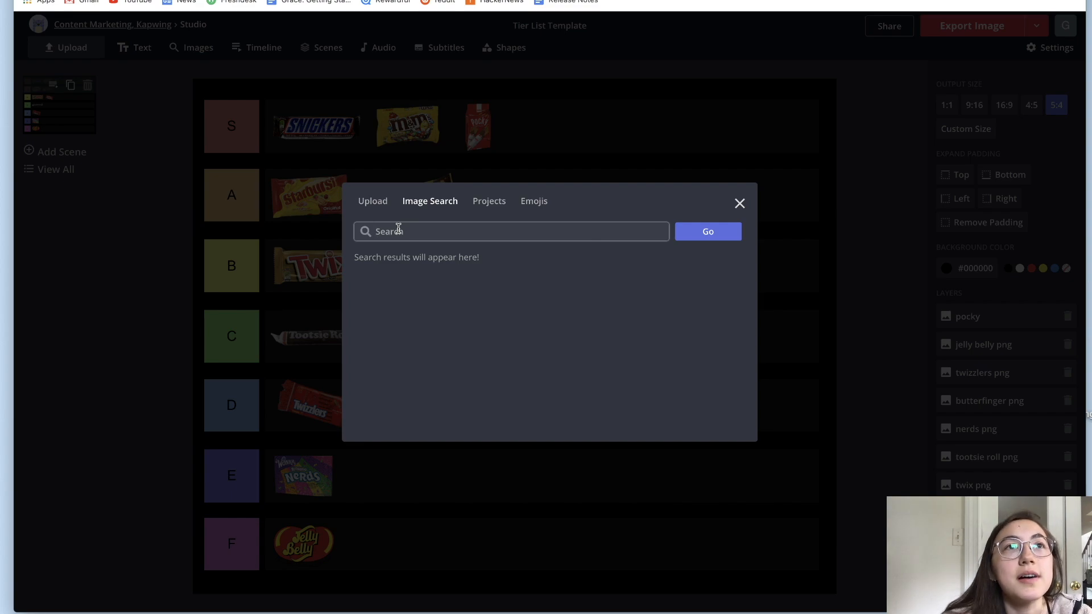
type("green tea kit kat")
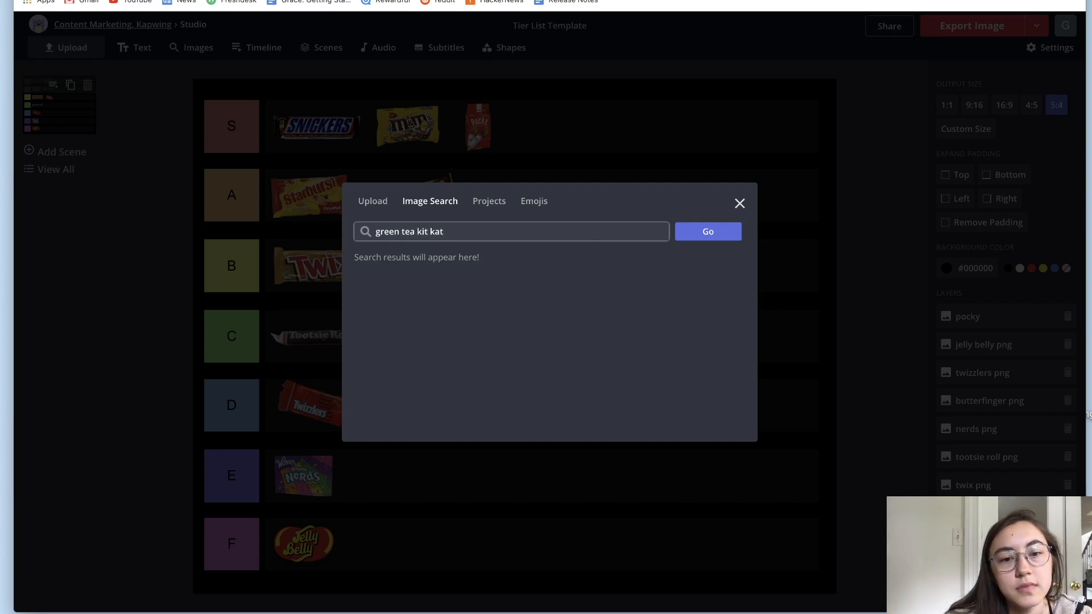
key("Return")
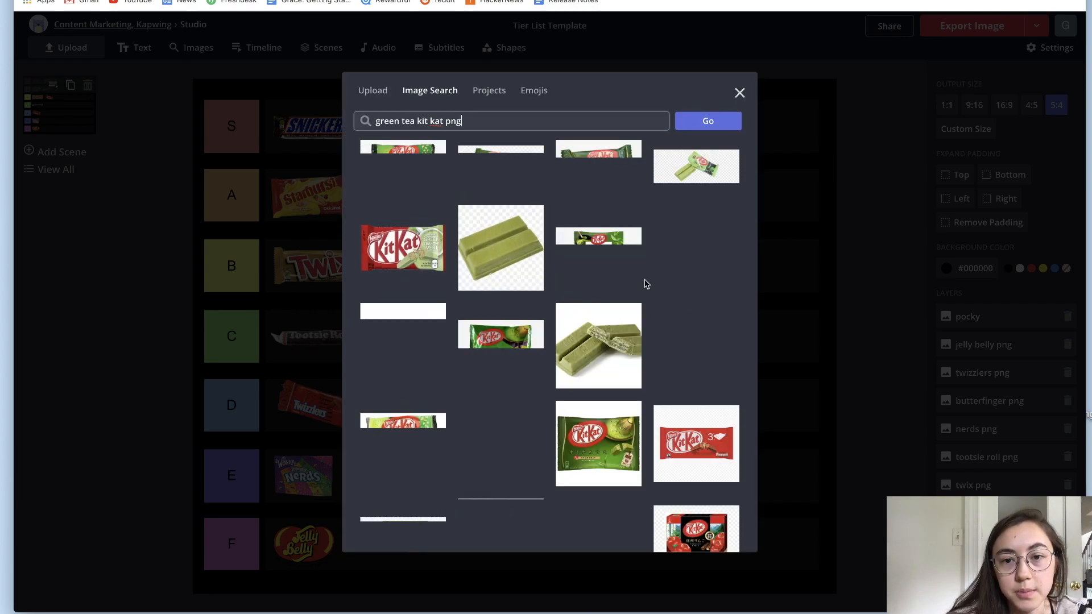
scroll(677, 282, "down", 2)
scroll(676, 282, "down", 5)
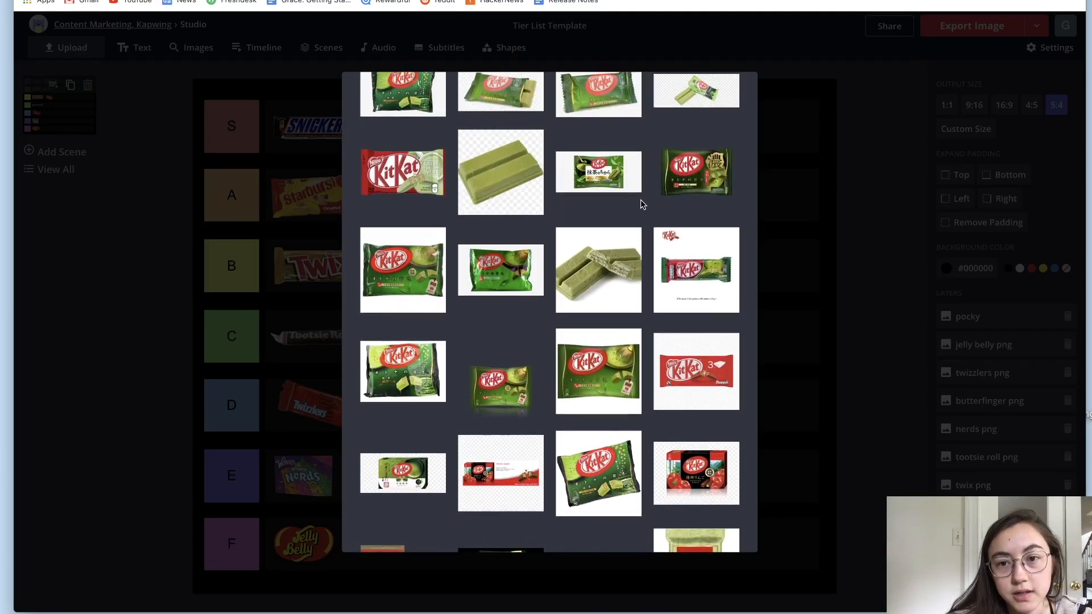
left_click(608, 443)
left_click_drag(771, 594, 536, 142)
left_click(624, 166)
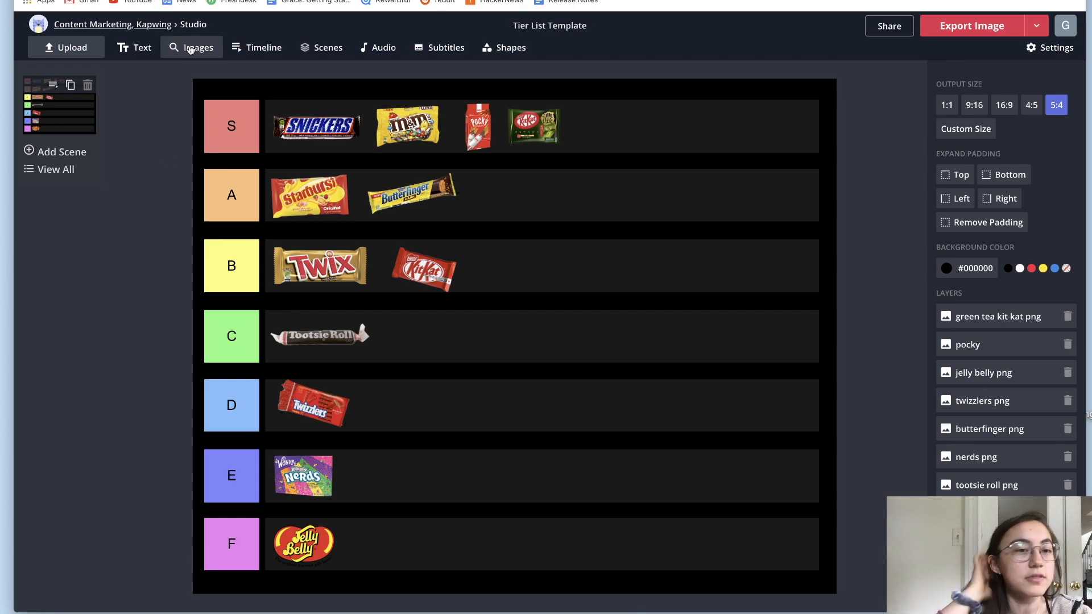
left_click(537, 139)
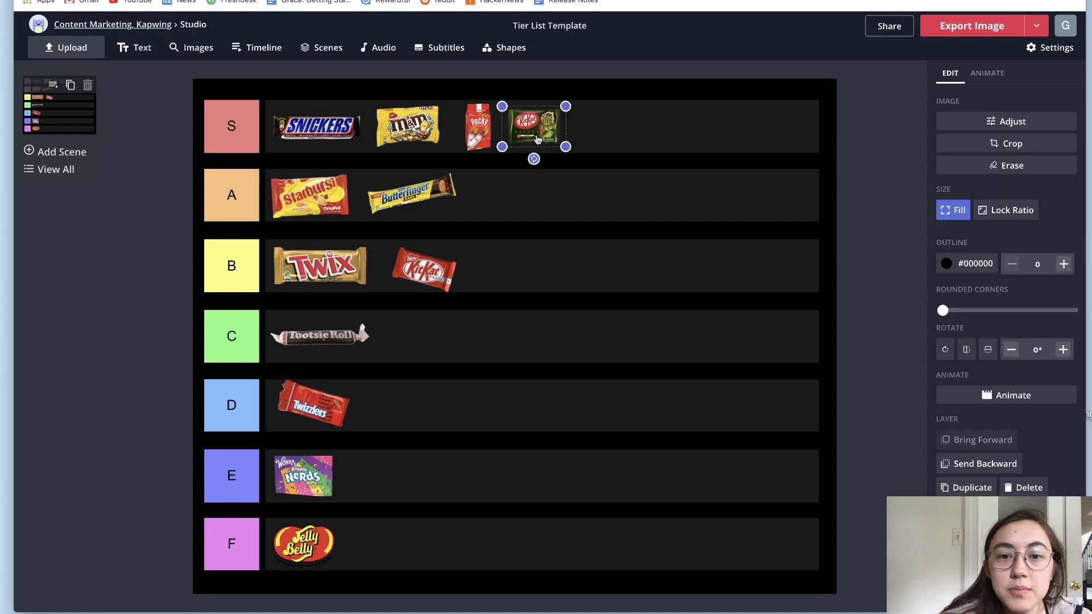
left_click(601, 138)
left_click(177, 212)
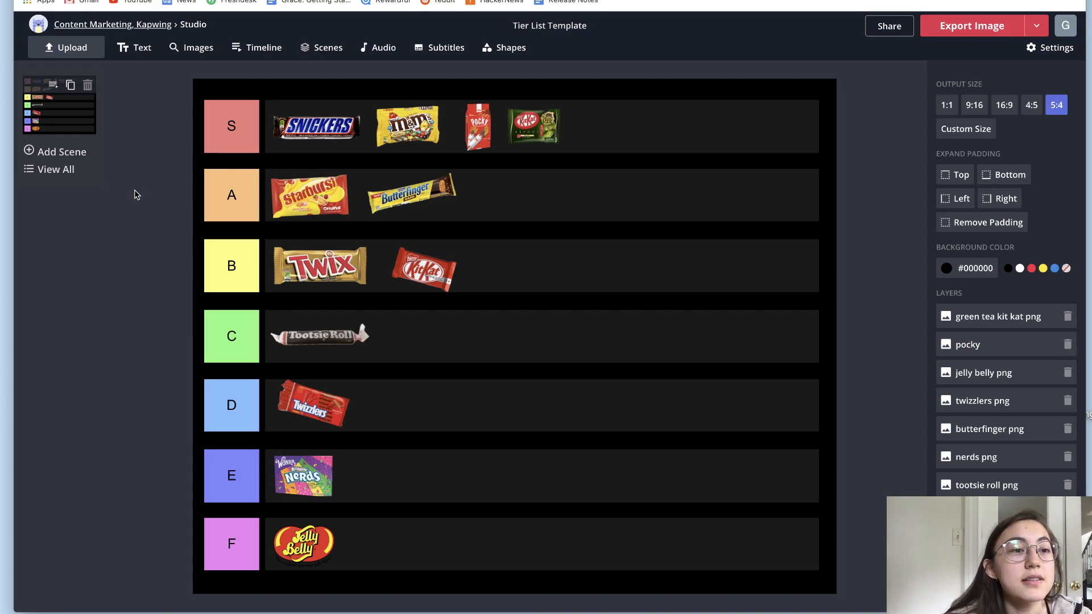
Add a blank second scene to the project and switch back to the tier list scene
left_click(52, 154)
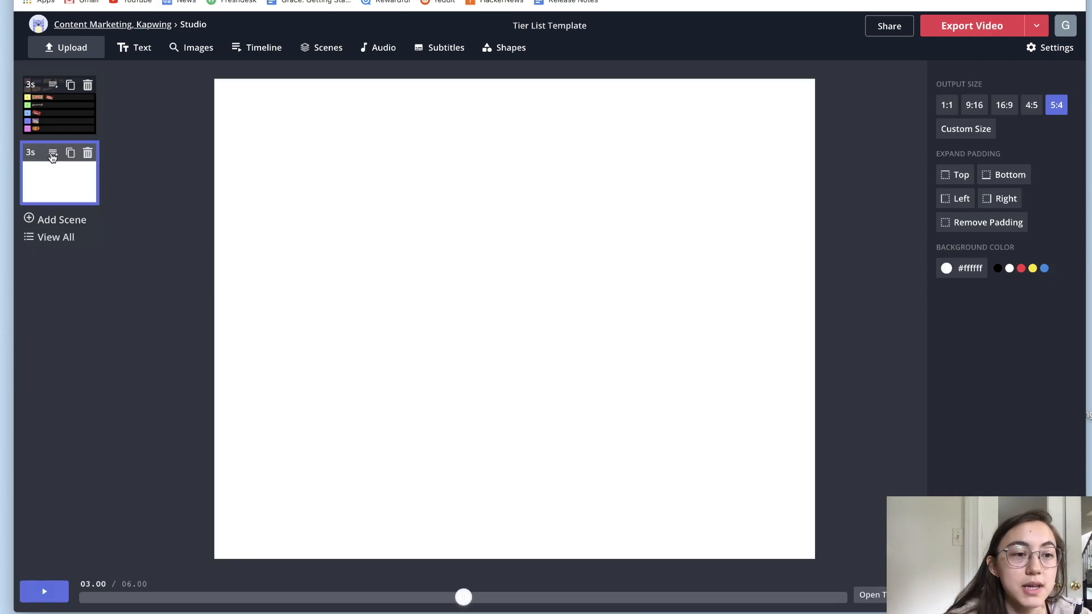
left_click(298, 170)
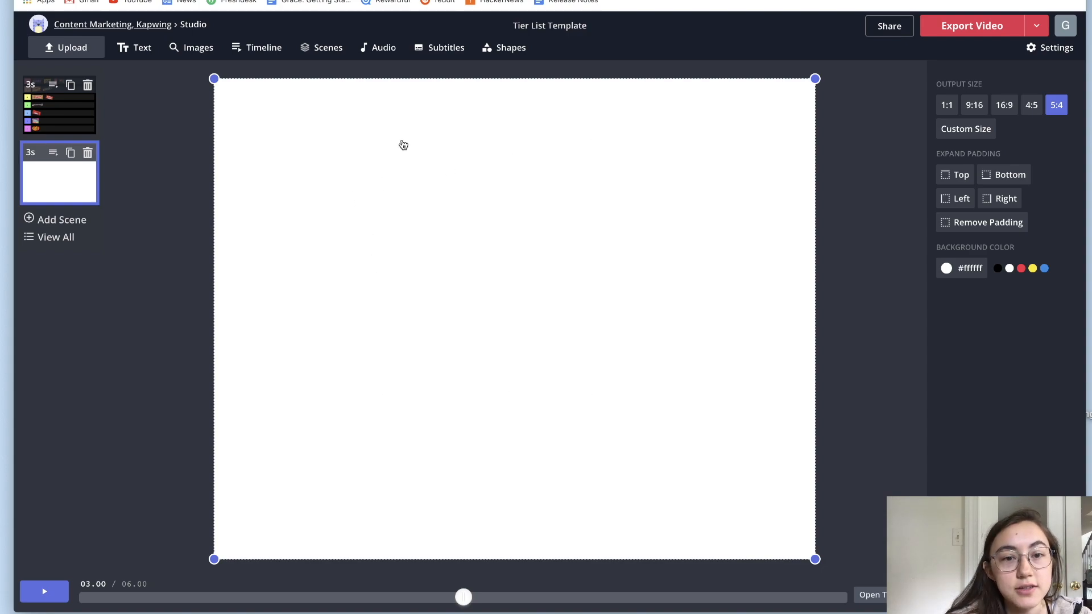
left_click(72, 119)
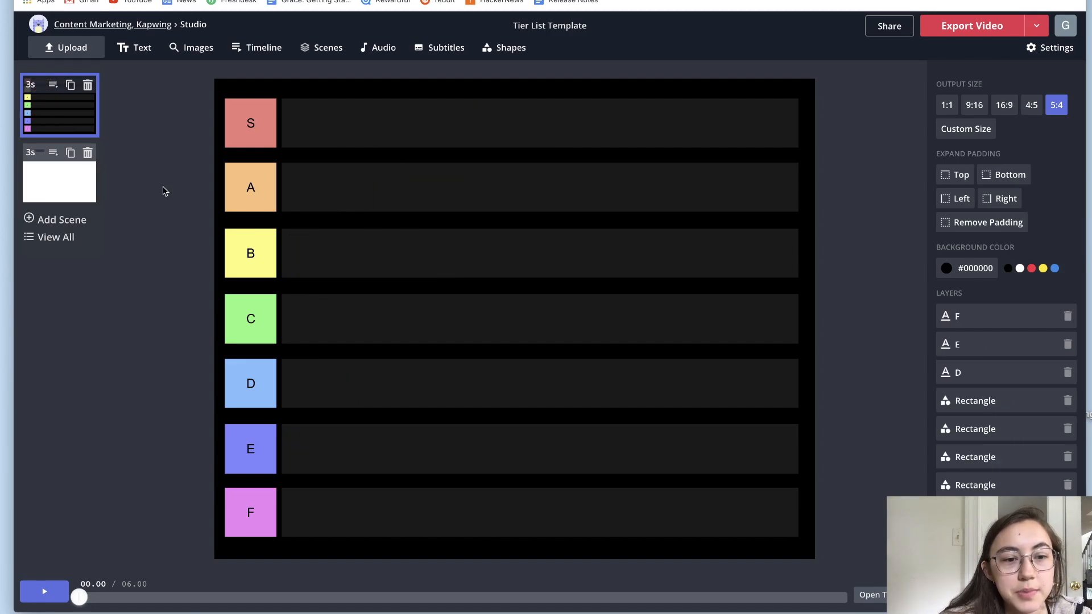
Move the Snickers image on the second scene into the upper-left area of the canvas
left_click(61, 181)
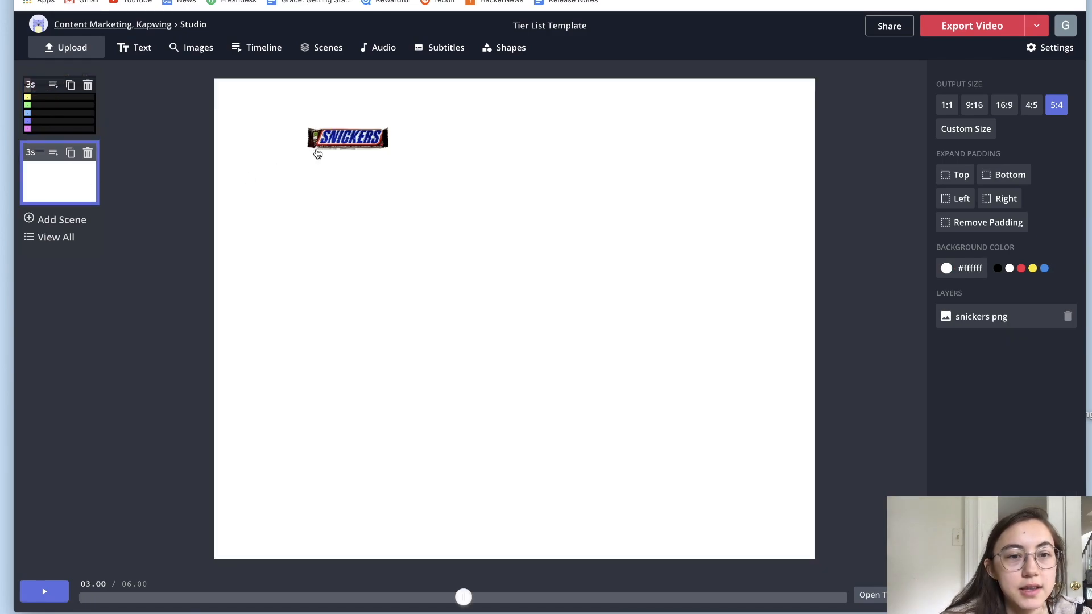
left_click(293, 143)
left_click_drag(293, 144, 279, 142)
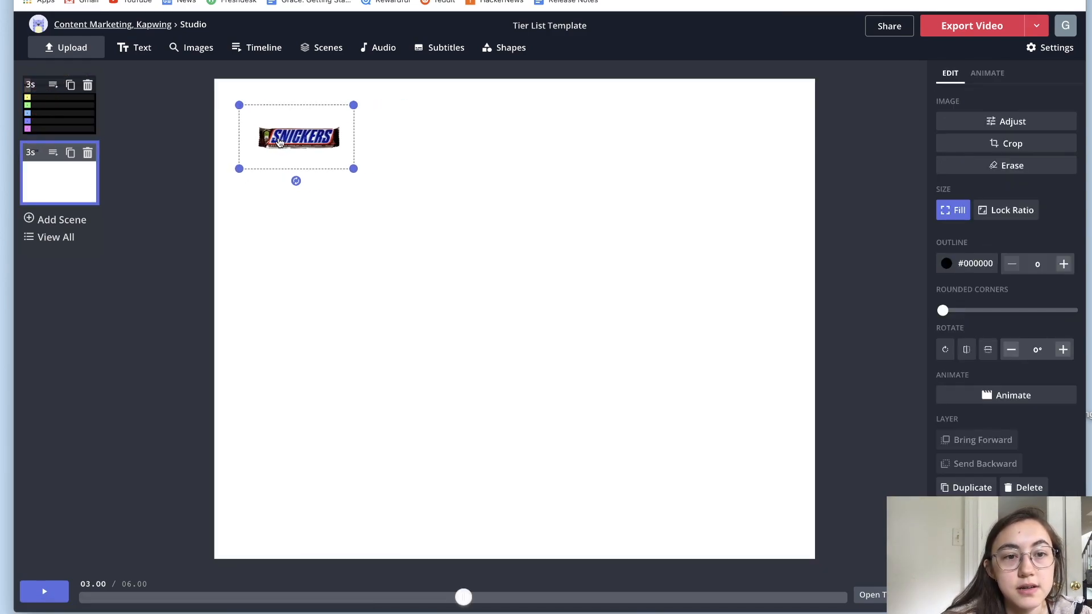
Add the tilted red Kit Kat wrapper from an image search for "kit kat png" and shrink it beside the Snickers bar
left_click(191, 47)
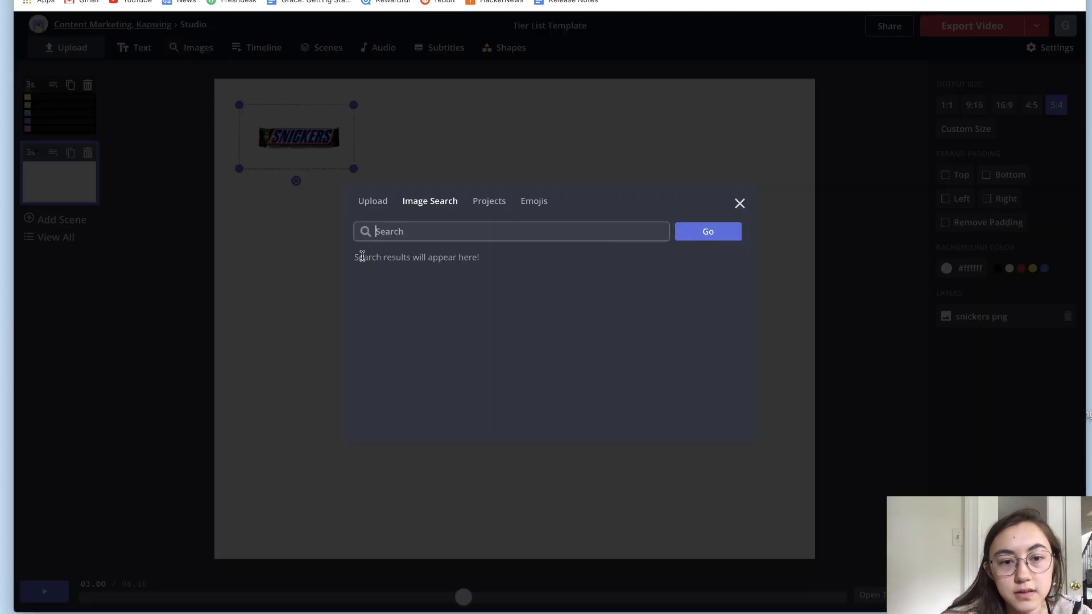
type("kit kat png")
key("Return")
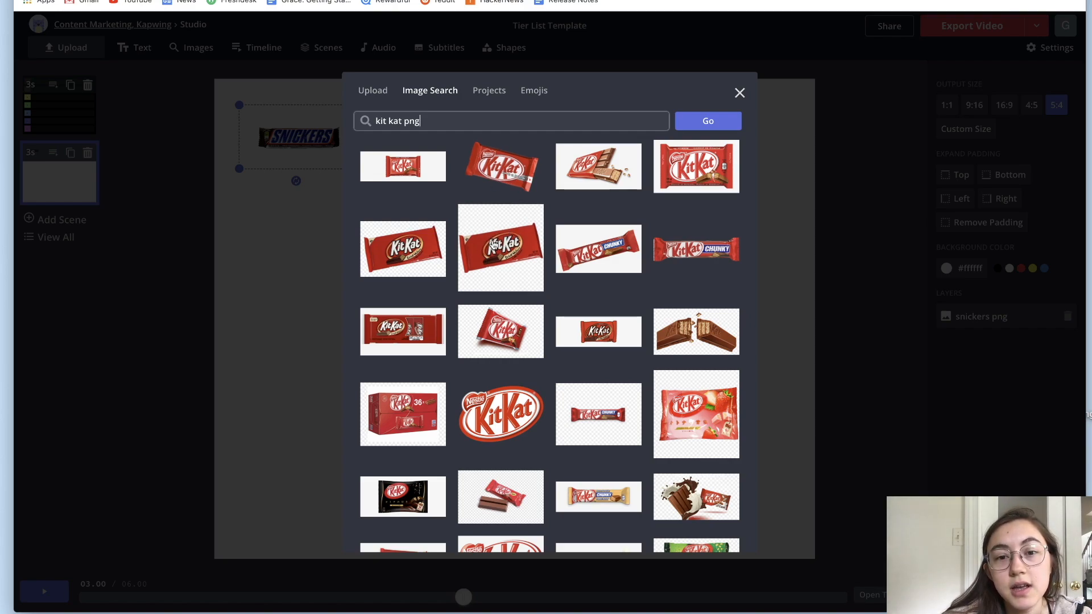
left_click(500, 174)
left_click_drag(802, 492, 418, 147)
left_click(300, 216)
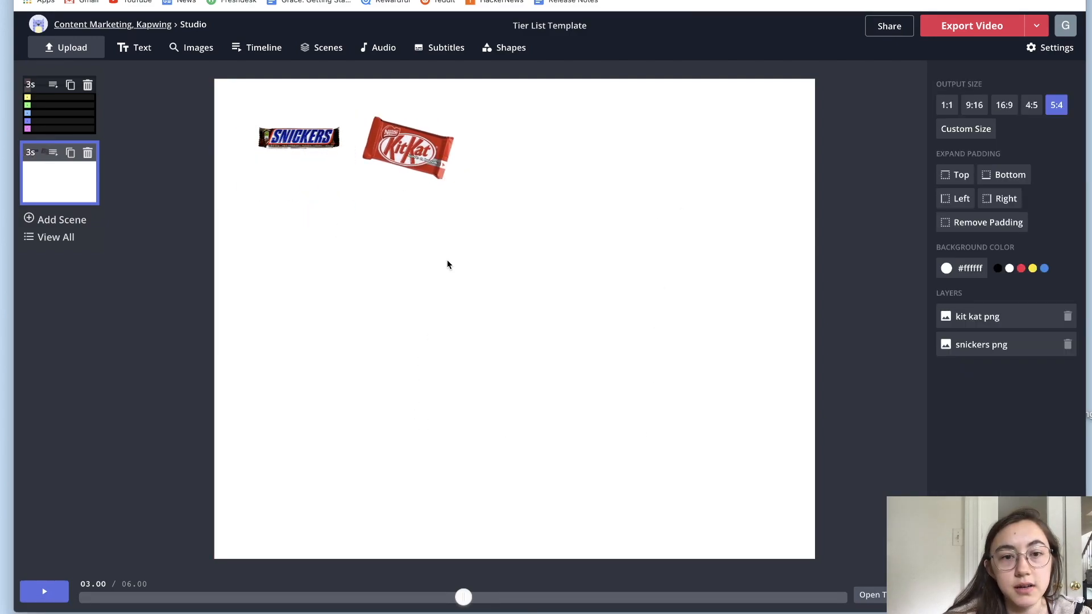
left_click(401, 149)
left_click(359, 270)
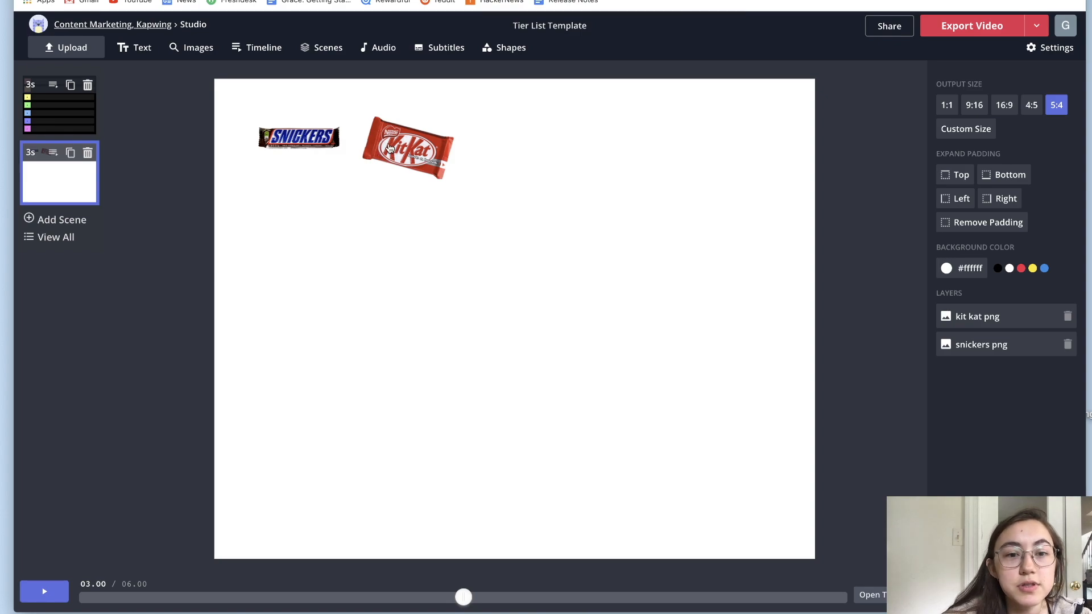
Add a green Kit Kat package to the second scene from an image search for "green tea kit kat png"
left_click(191, 47)
type("kit")
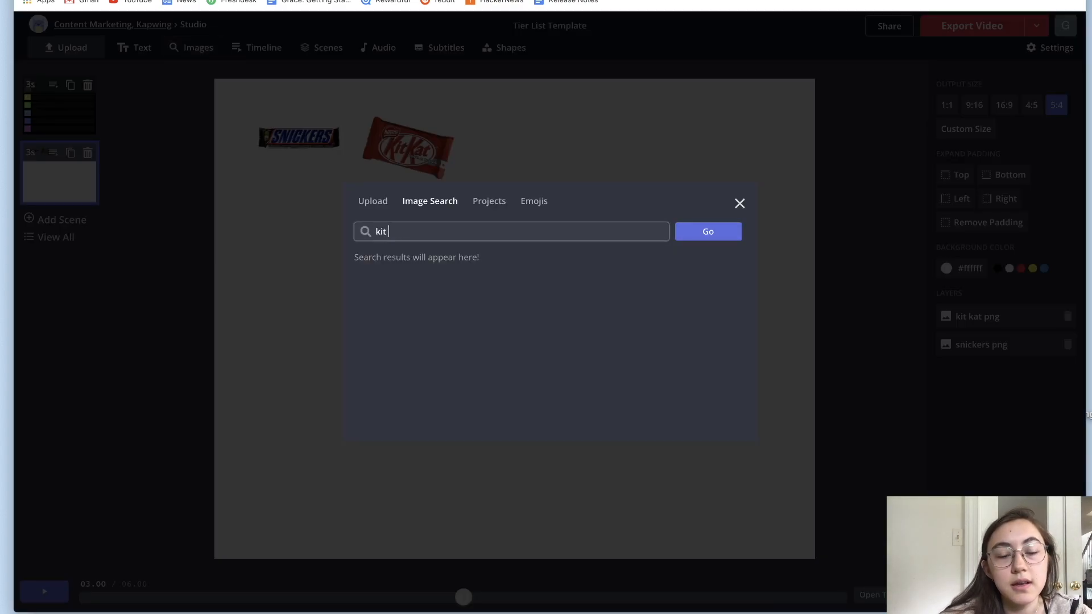
key("BackSpace")
key("BackSpace")
key("BackSpace")
key("BackSpace")
type("green tea k")
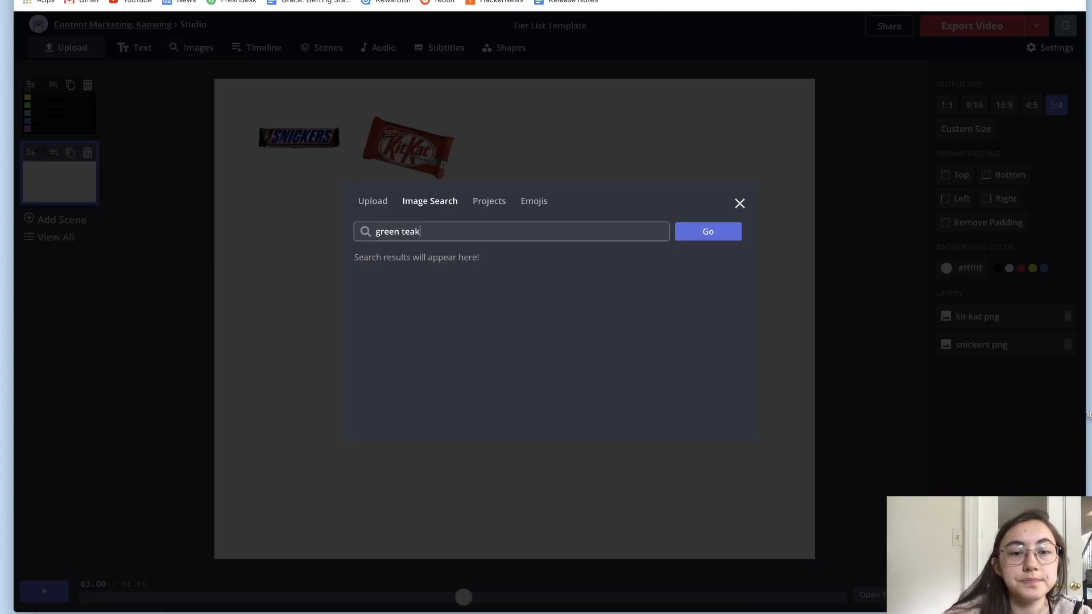
key("BackSpace")
type("kit kat pn")
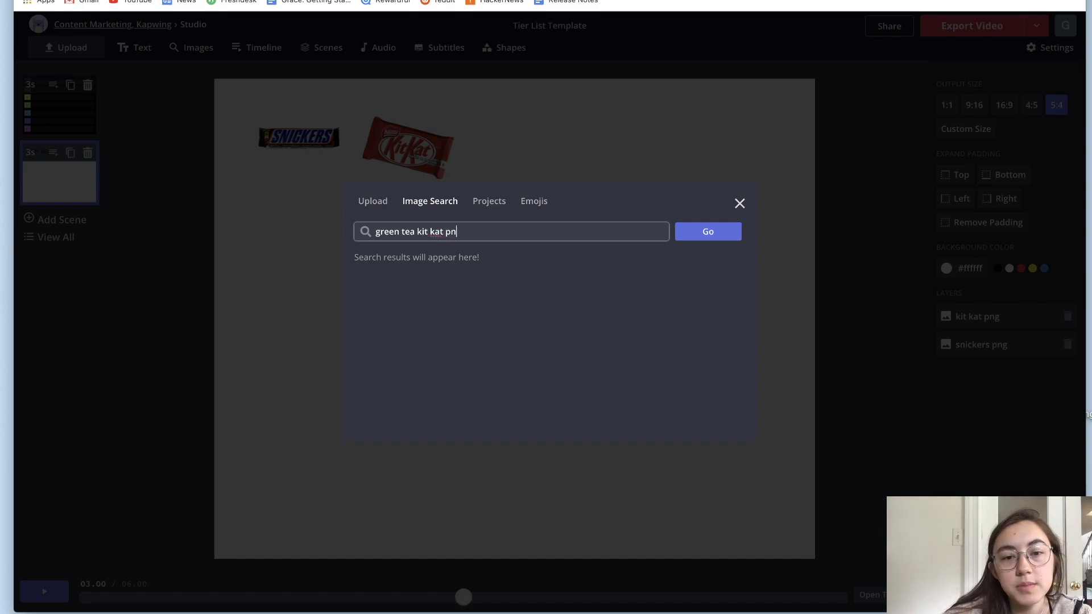
type("g")
key("Return")
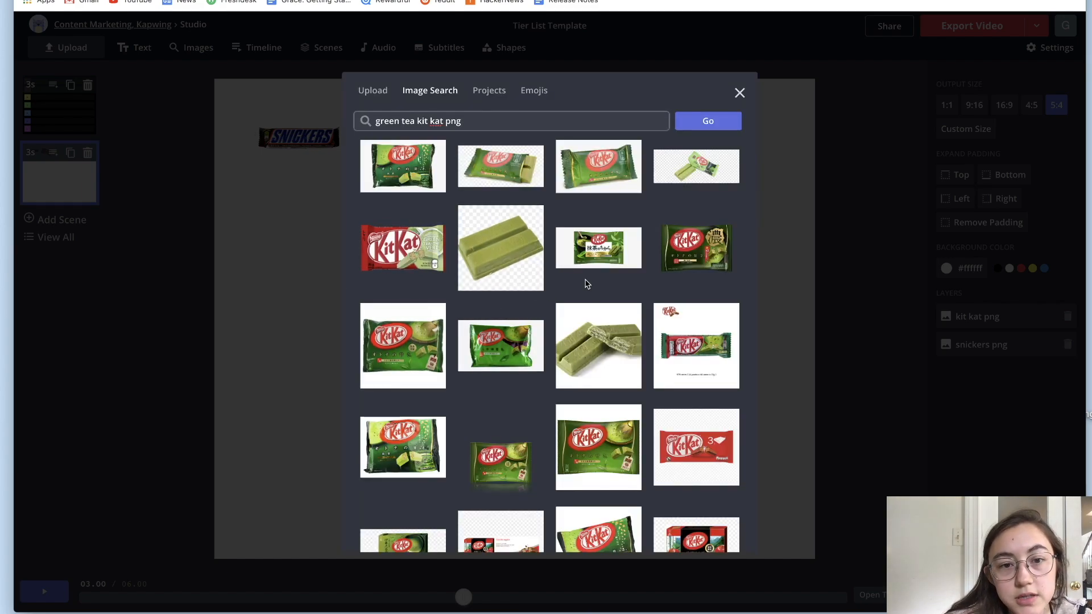
left_click(413, 166)
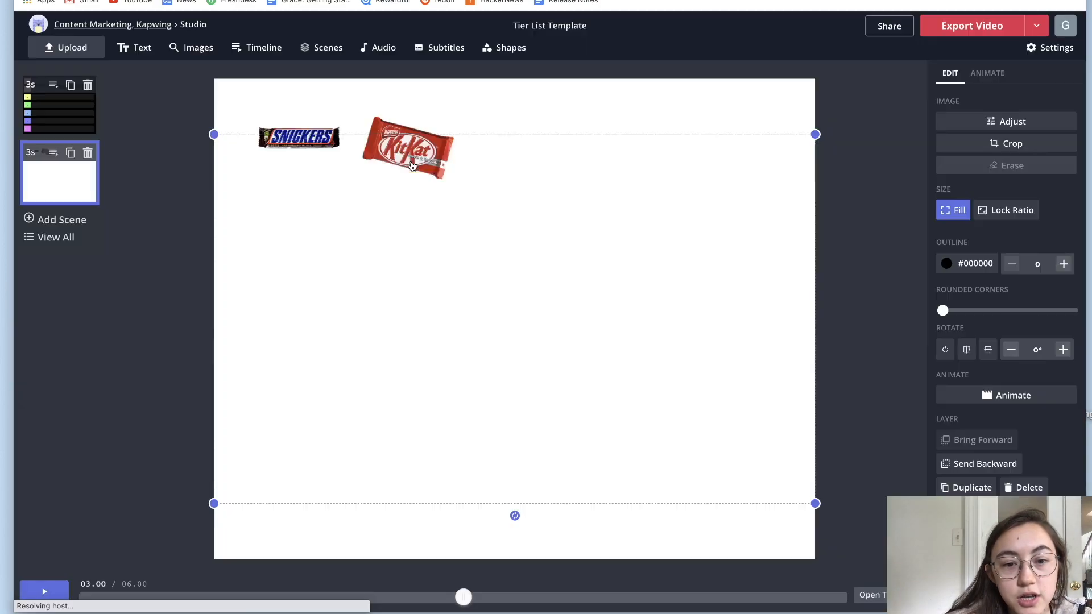
Shrink the green Kit Kat image and place it below the red Kit Kat wrapper
left_click_drag(792, 487, 393, 257)
left_click_drag(314, 215, 476, 292)
left_click_drag(554, 335, 557, 328)
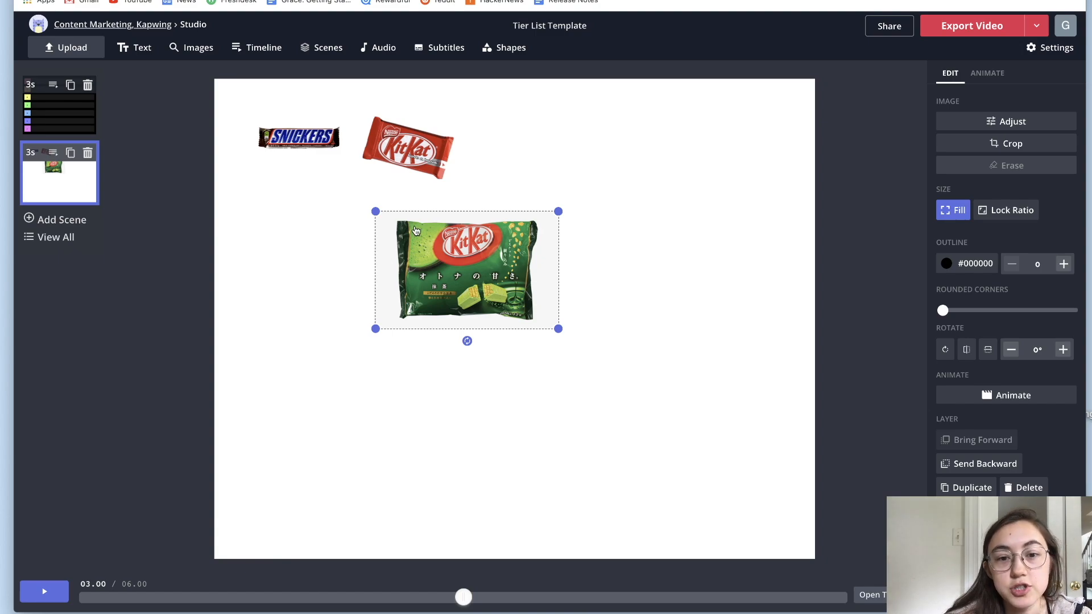
left_click_drag(496, 263, 499, 260)
Set the second scene's background color to black and shift the green Kit Kat image to the right
left_click(640, 281)
left_click(998, 268)
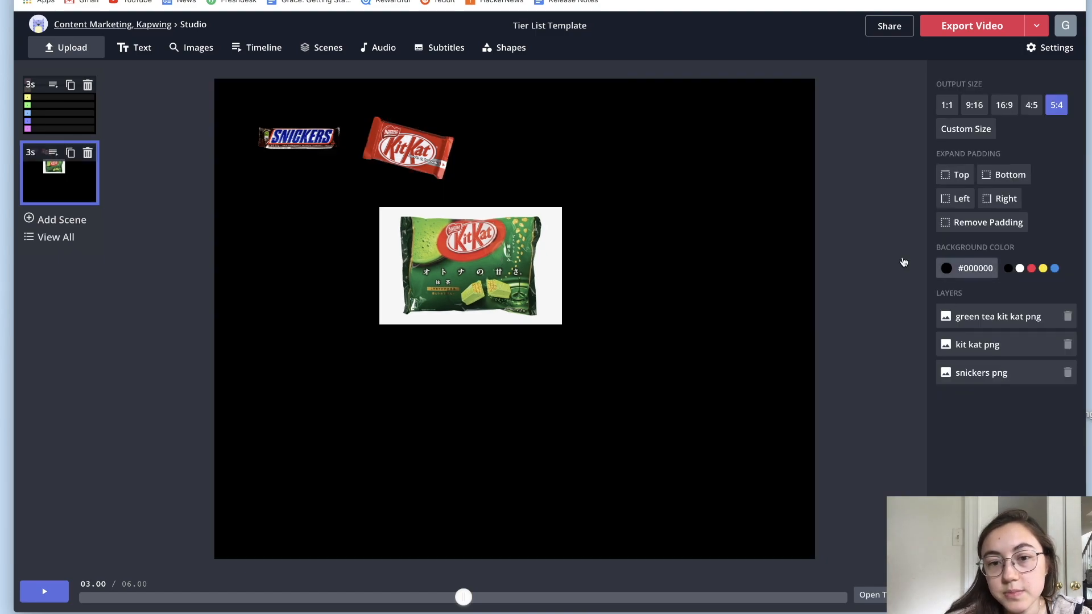
left_click(496, 254)
left_click_drag(496, 253, 589, 252)
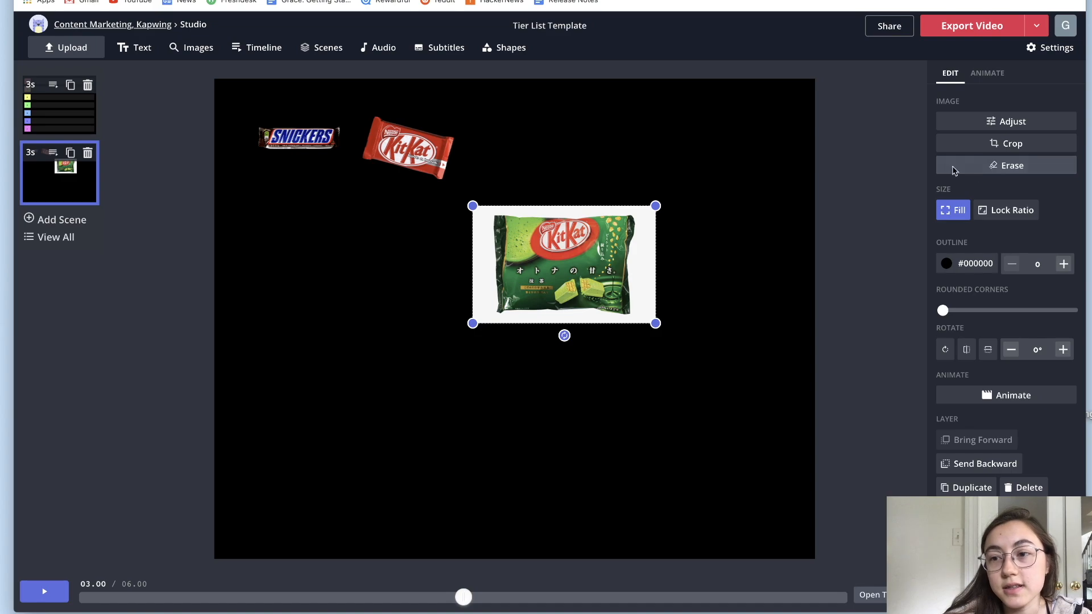
Open the green Kit Kat image for erasing and brush away its upper-right background with the size 40 eraser
left_click(979, 166)
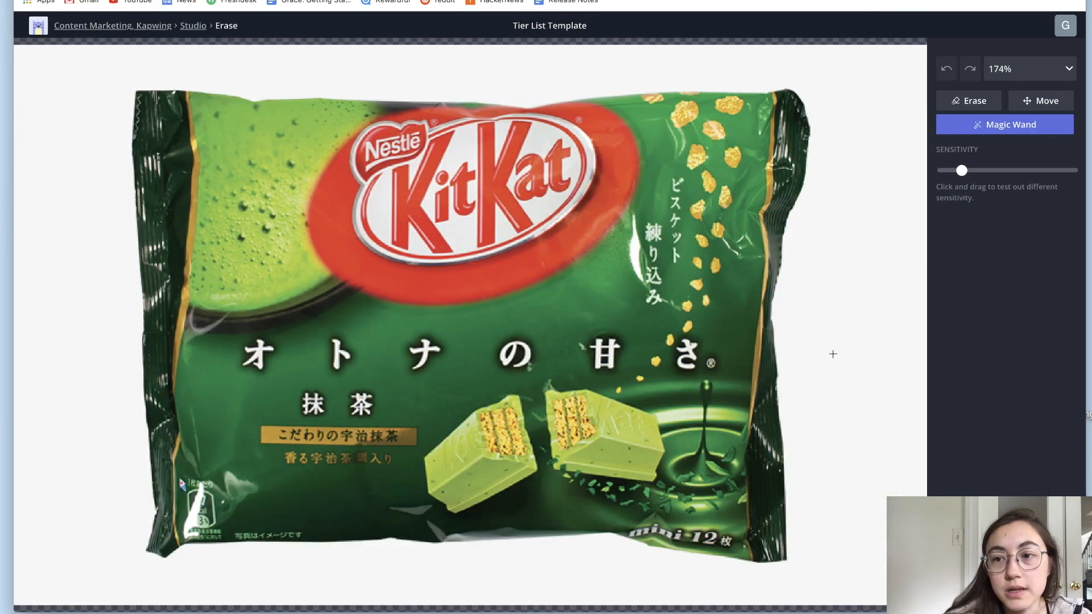
left_click(832, 354)
left_click(962, 342)
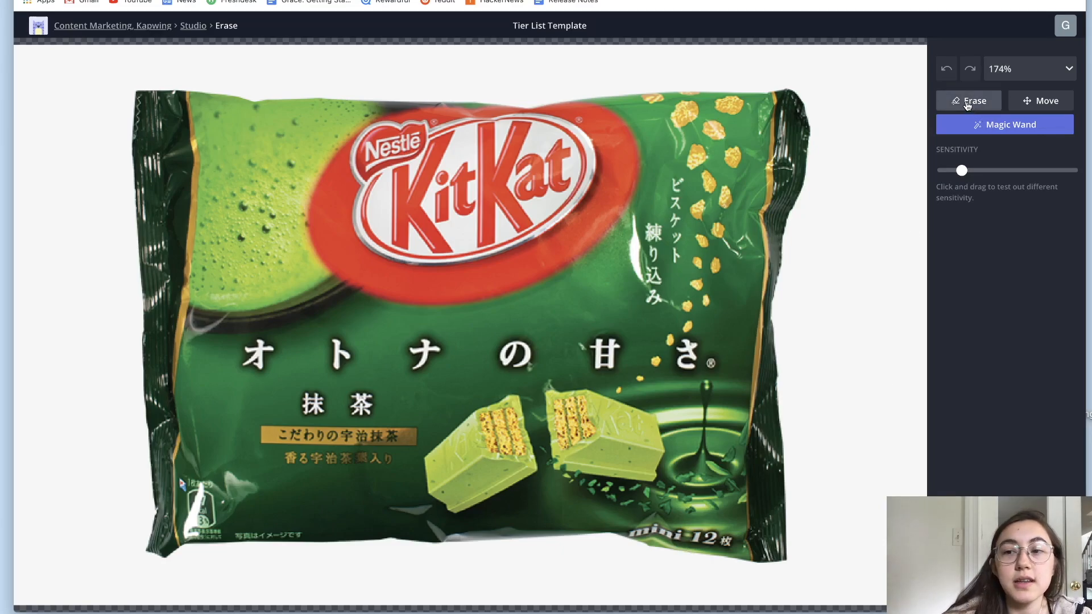
left_click(964, 103)
mouse_move(868, 57)
left_mouse_down()
mouse_move(866, 138)
mouse_move(864, 62)
mouse_move(885, 121)
mouse_move(888, 83)
mouse_move(908, 59)
mouse_move(910, 123)
left_mouse_up()
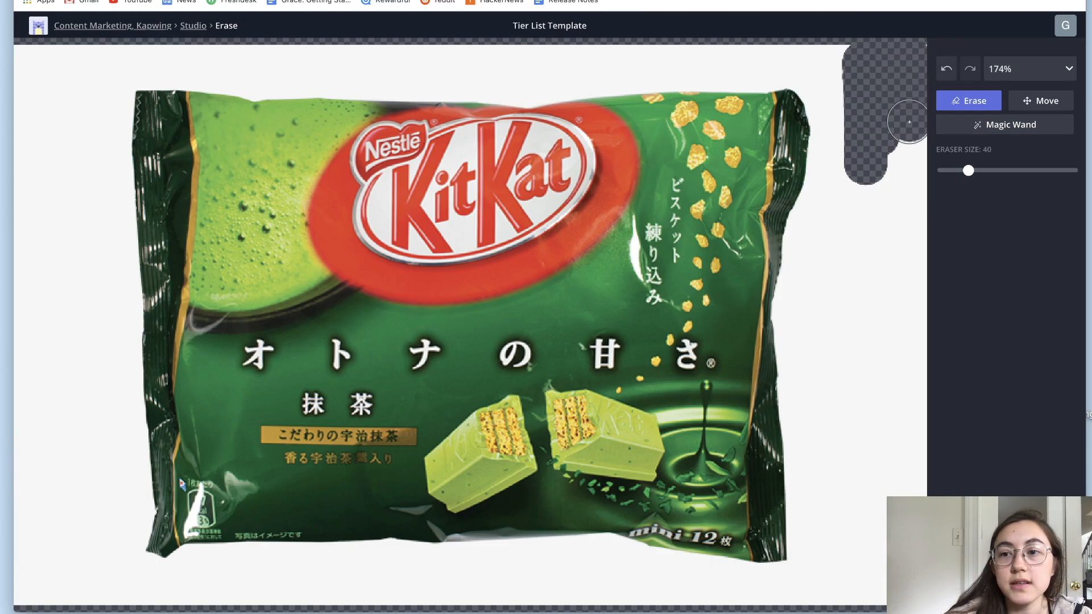
Remove the white background around the green Kit Kat package with the Magic Wand, including the leftover faint pixels
left_click(961, 129)
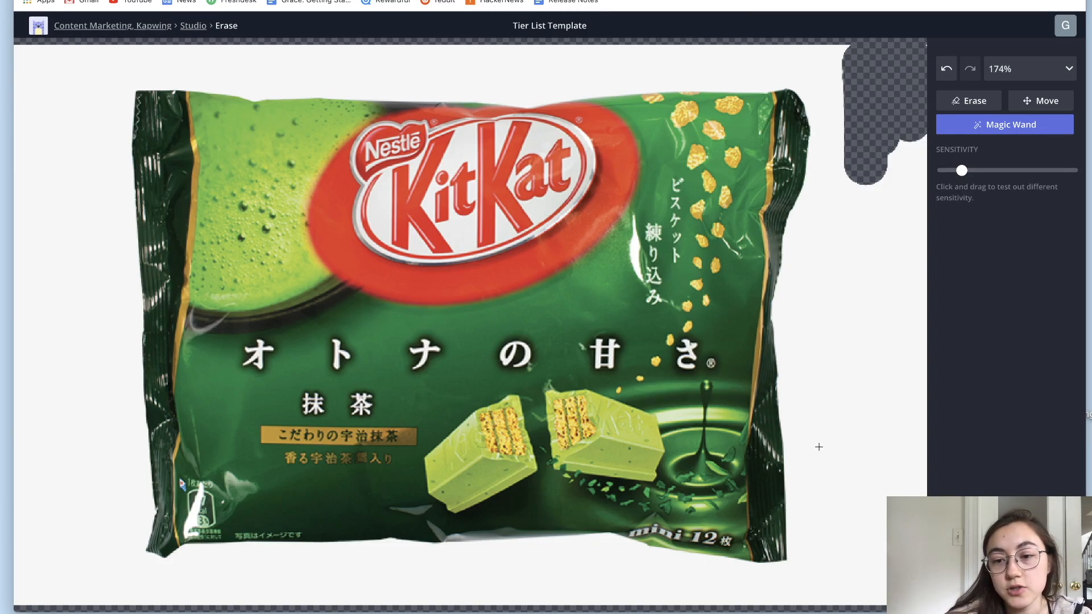
left_click(819, 447)
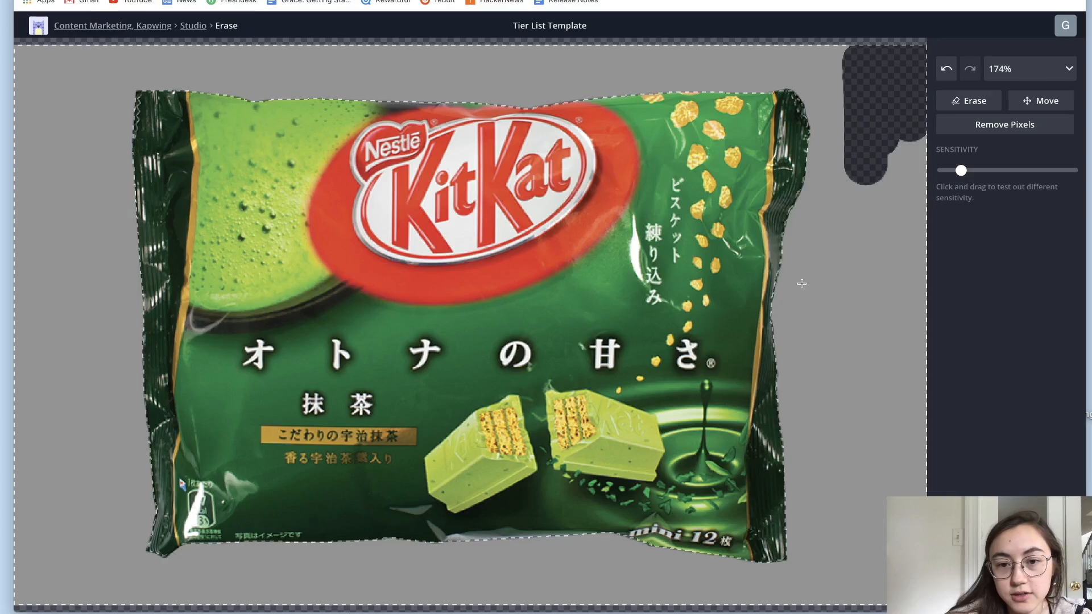
key("Delete")
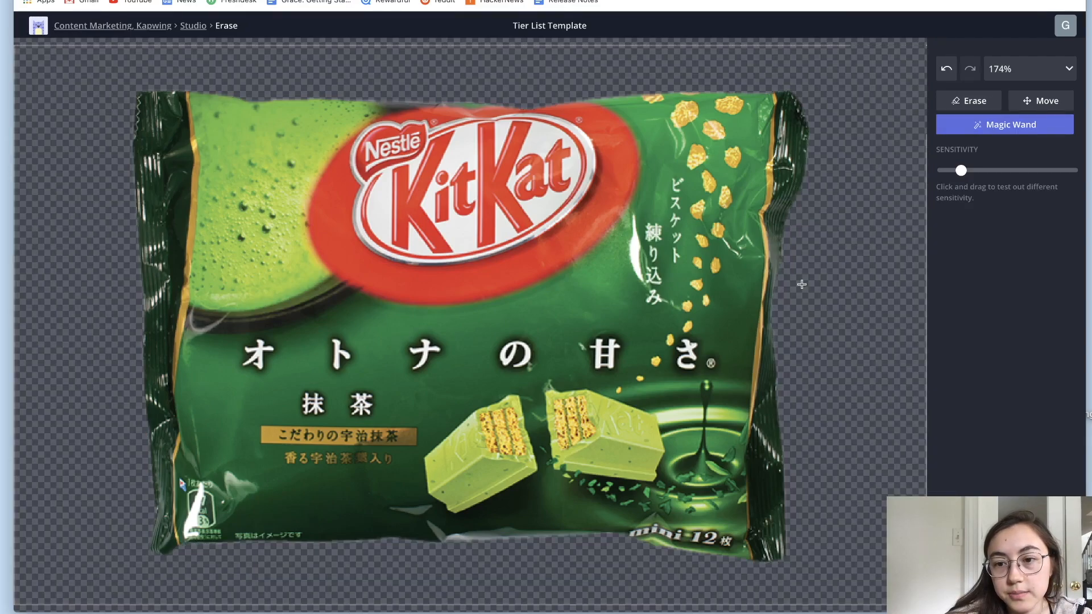
left_click(802, 285)
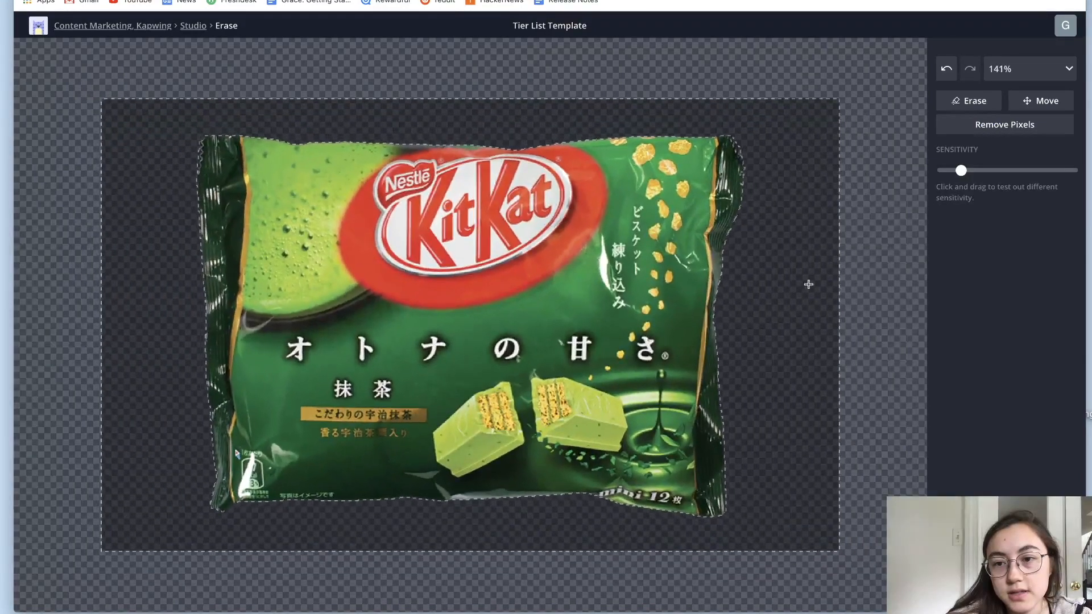
key("Delete")
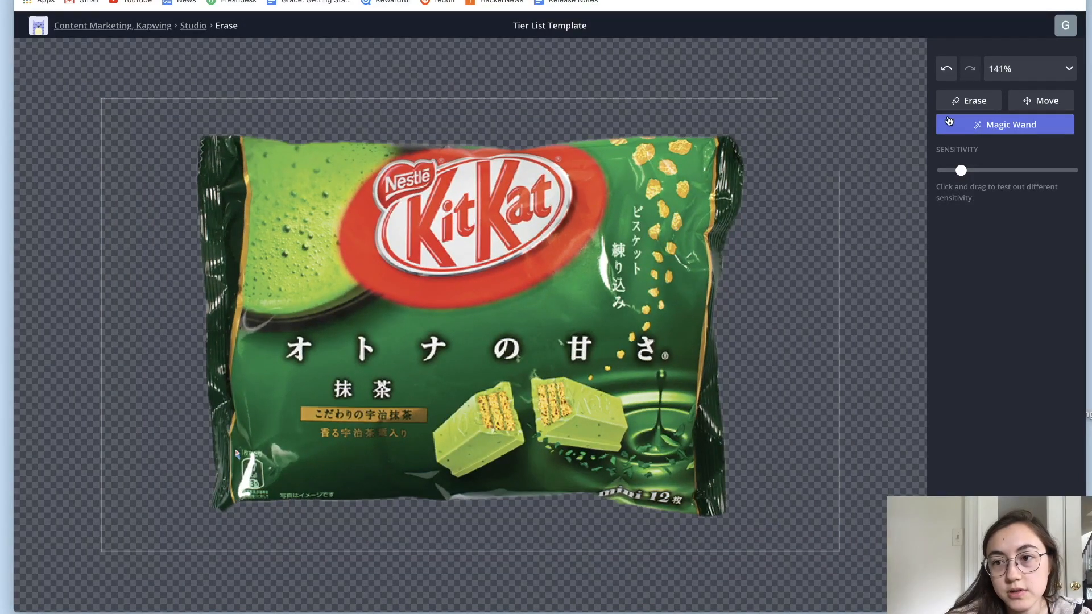
Erase the leftover border line around the green Kit Kat package with the brush eraser and return to the studio
left_click(956, 103)
mouse_move(798, 109)
left_mouse_down()
mouse_move(749, 91)
mouse_move(609, 90)
mouse_move(411, 104)
mouse_move(102, 105)
mouse_move(102, 527)
left_mouse_up()
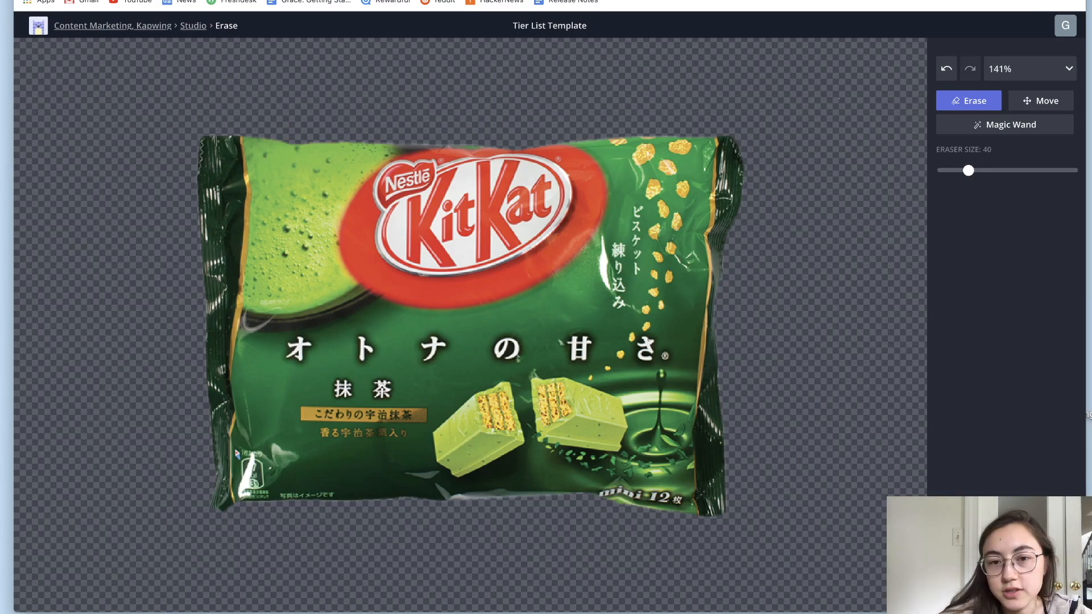
left_click(1005, 592)
Shrink the cut-out green Kit Kat package and place it directly below the Snickers bar
left_click_drag(605, 293, 372, 263)
left_click_drag(424, 292, 376, 253)
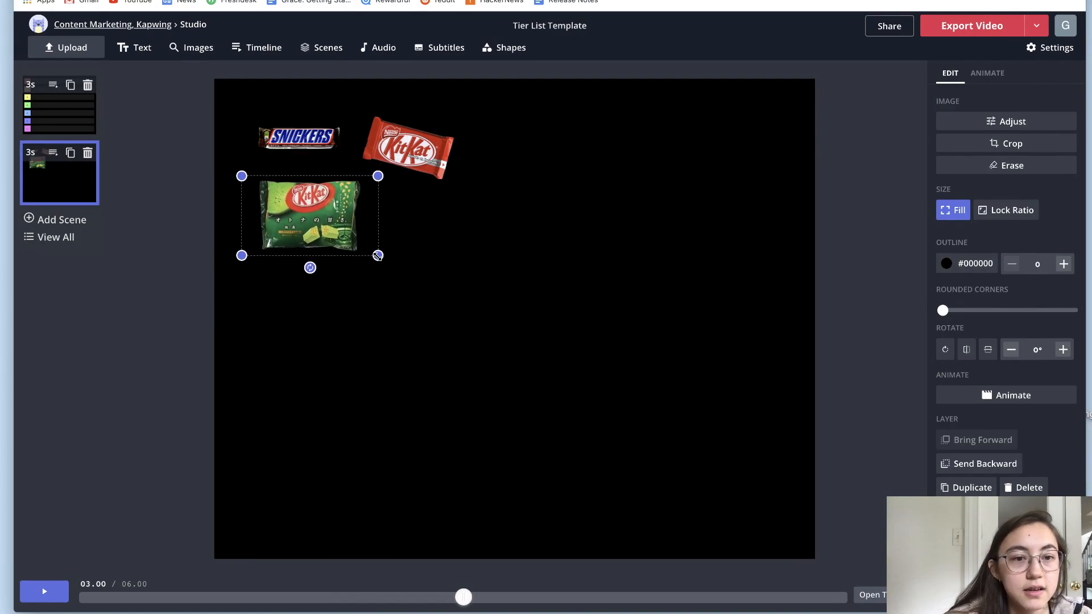
left_click(491, 359)
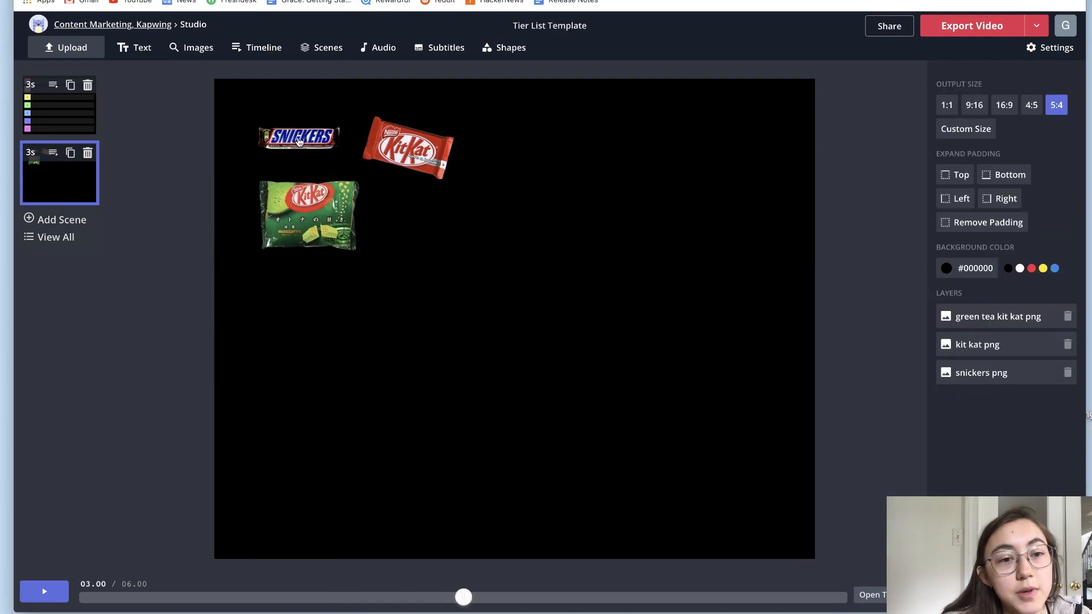
Cut the red Kit Kat wrapper from the second scene and paste it into the tier list scene, sized to fit the S tier
left_click(395, 150)
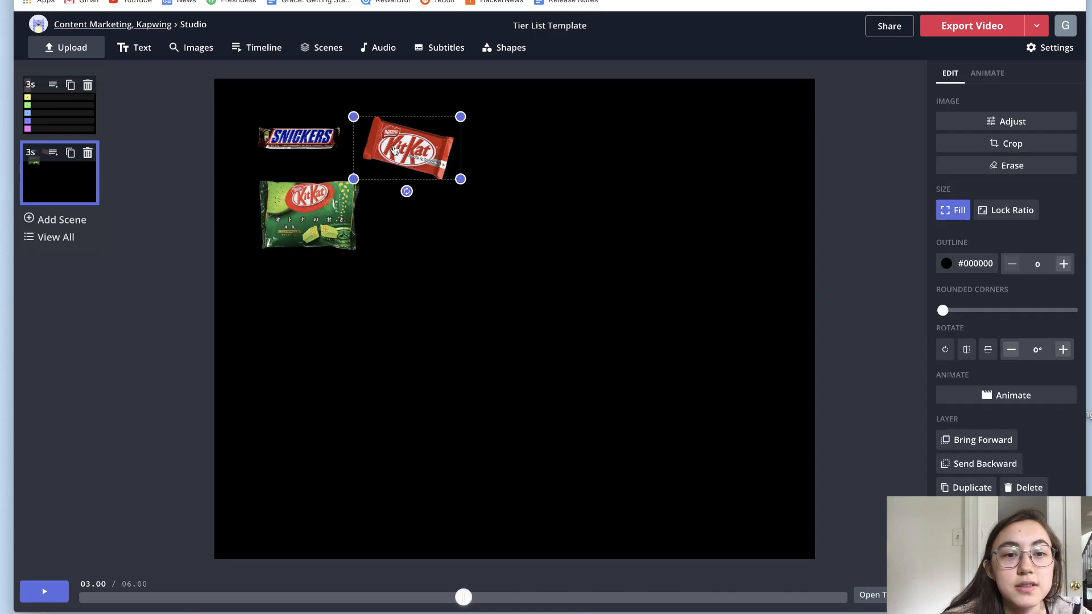
key("Delete")
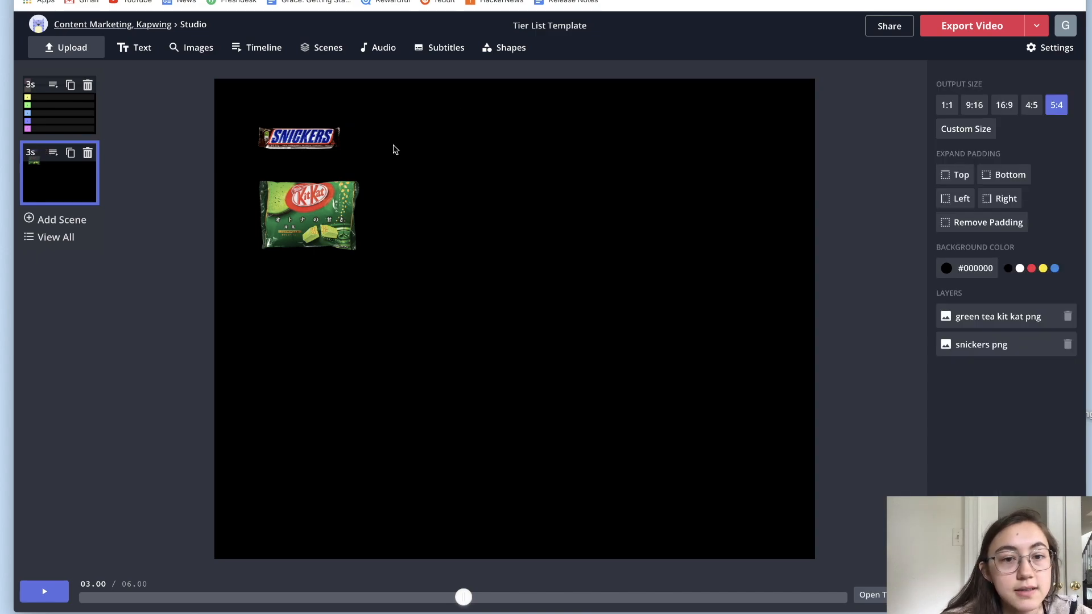
left_click(29, 113)
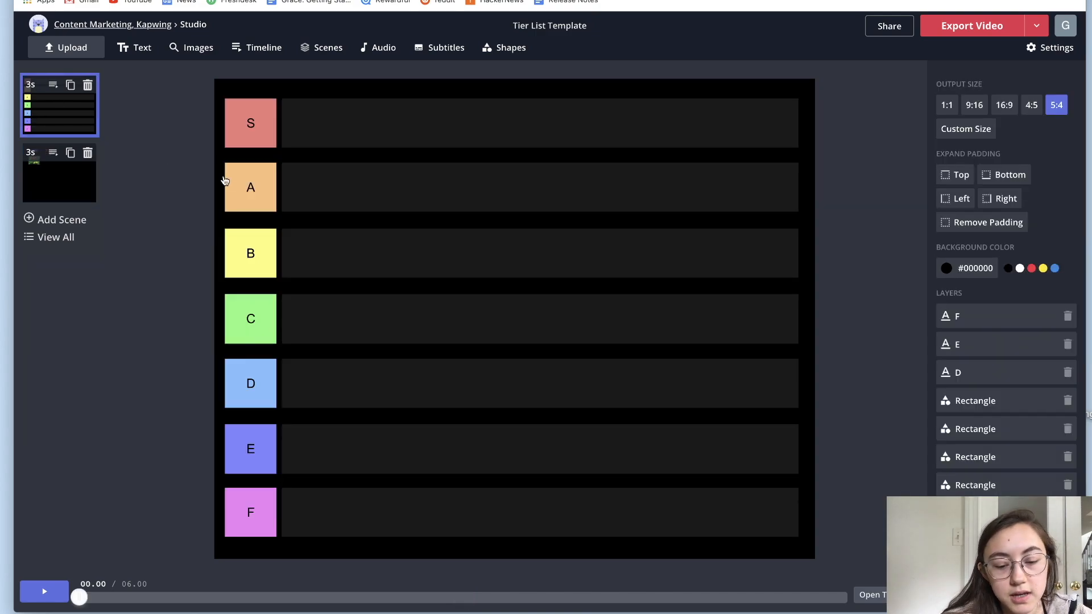
key("ctrl+z")
left_click_drag(453, 153, 324, 128)
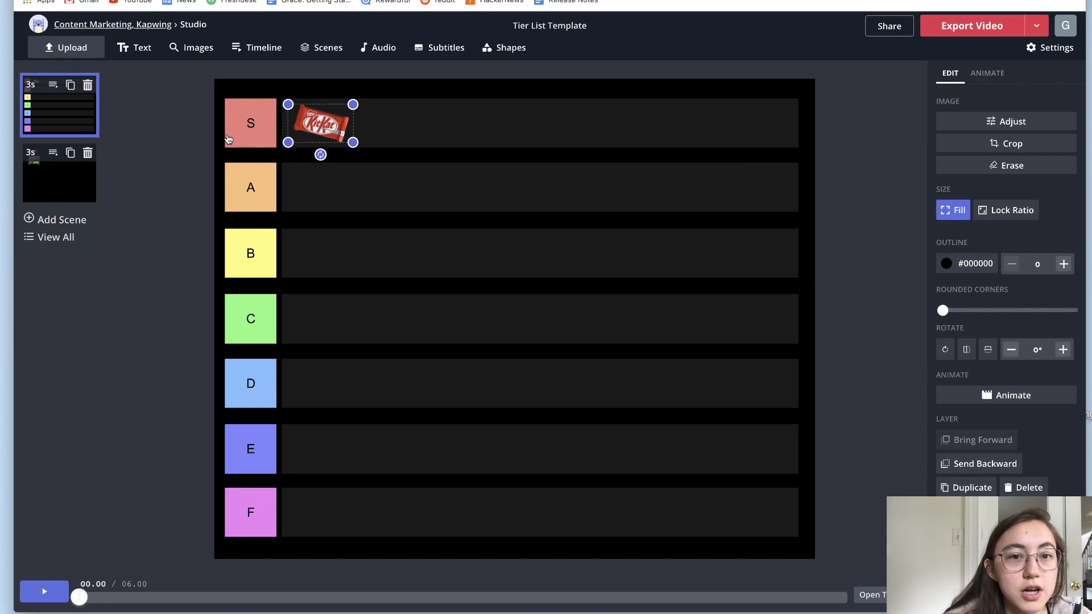
left_click_drag(311, 133, 312, 132)
left_click(183, 183)
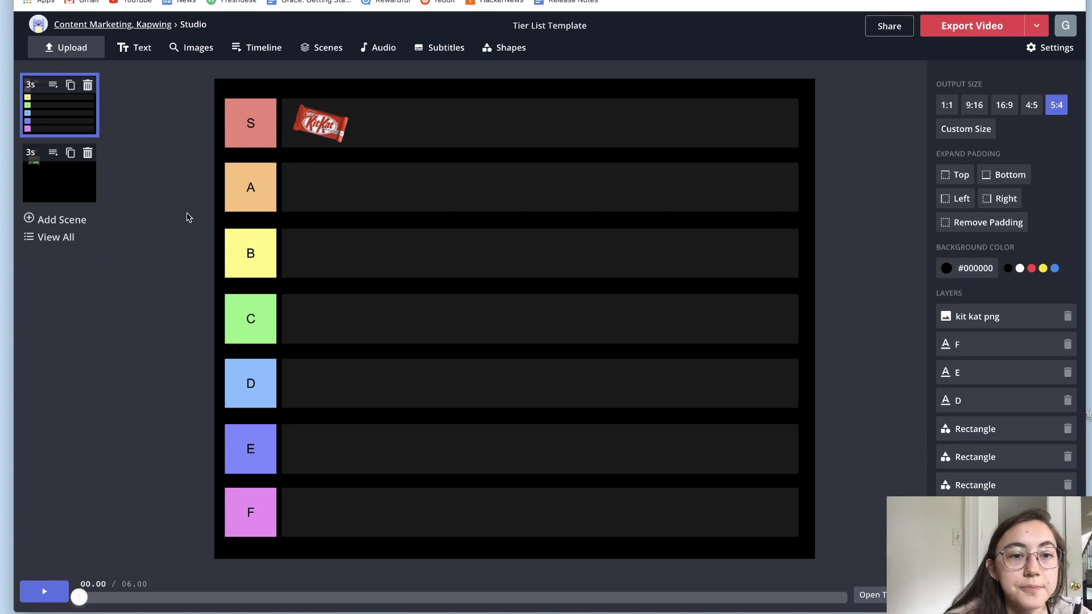
Cut the green Kit Kat package from the second scene and paste it into the tier list scene, shrunk into the B tier
left_click(66, 192)
left_click(315, 220)
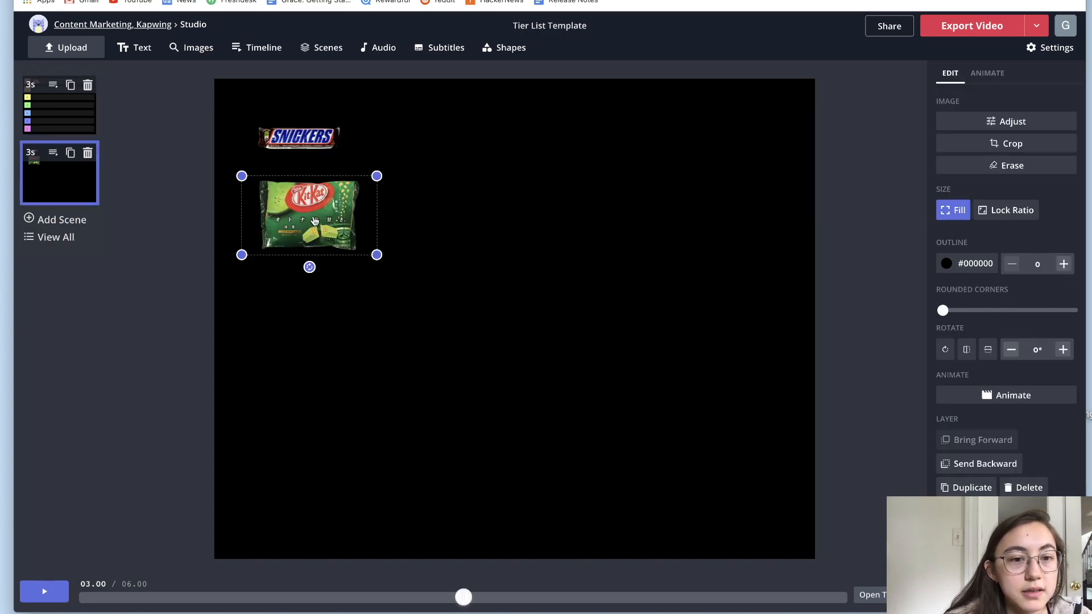
key("Delete")
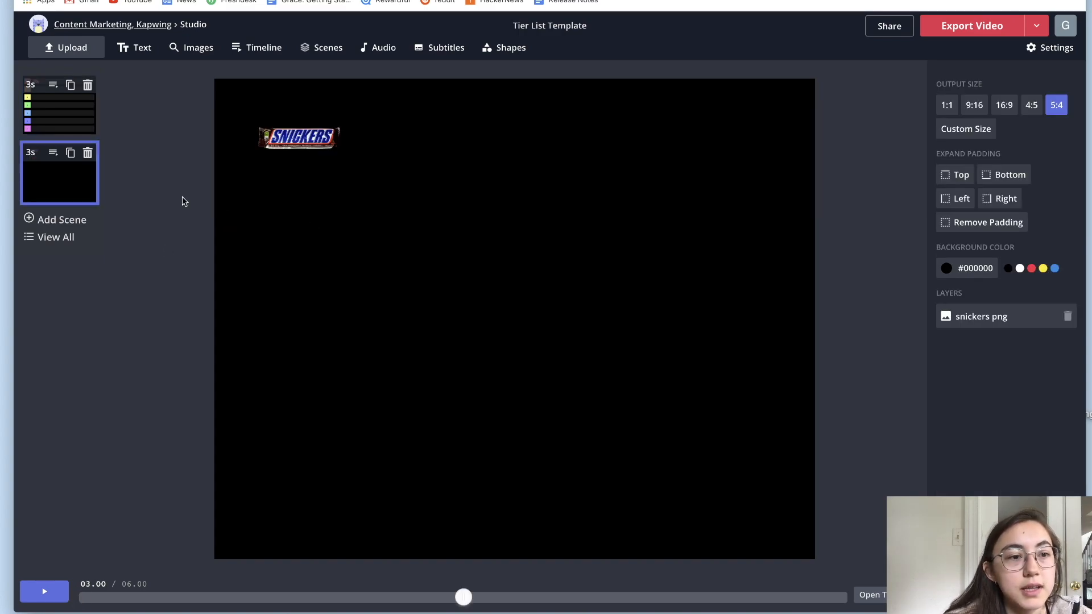
left_click(54, 117)
key("ctrl+v")
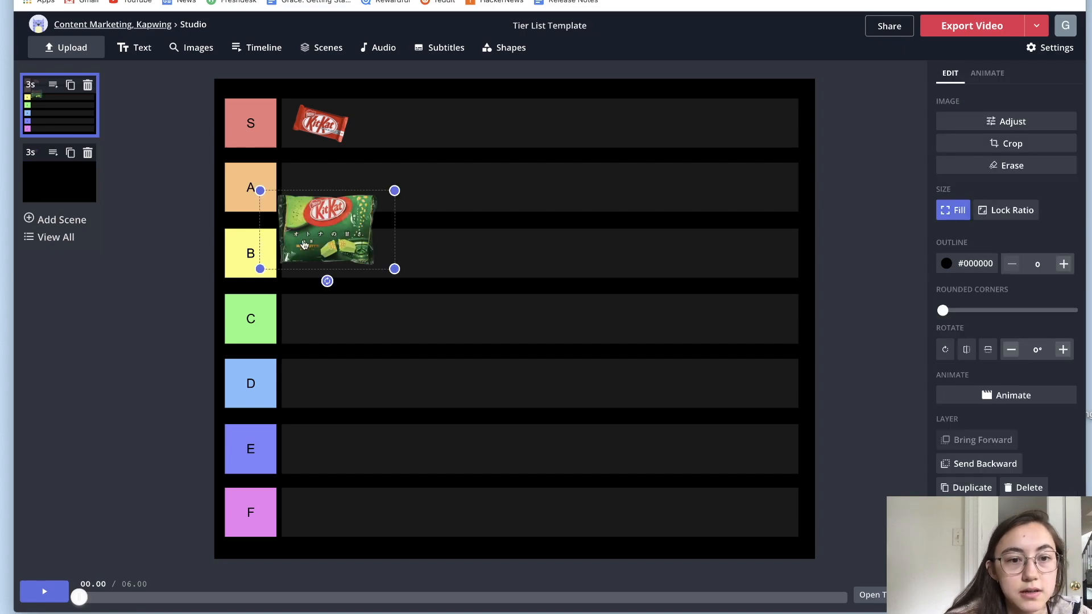
left_click_drag(391, 267, 321, 260)
Add the pink gummy worm GIF to the second scene from an image search for "candy gif"
left_click(42, 180)
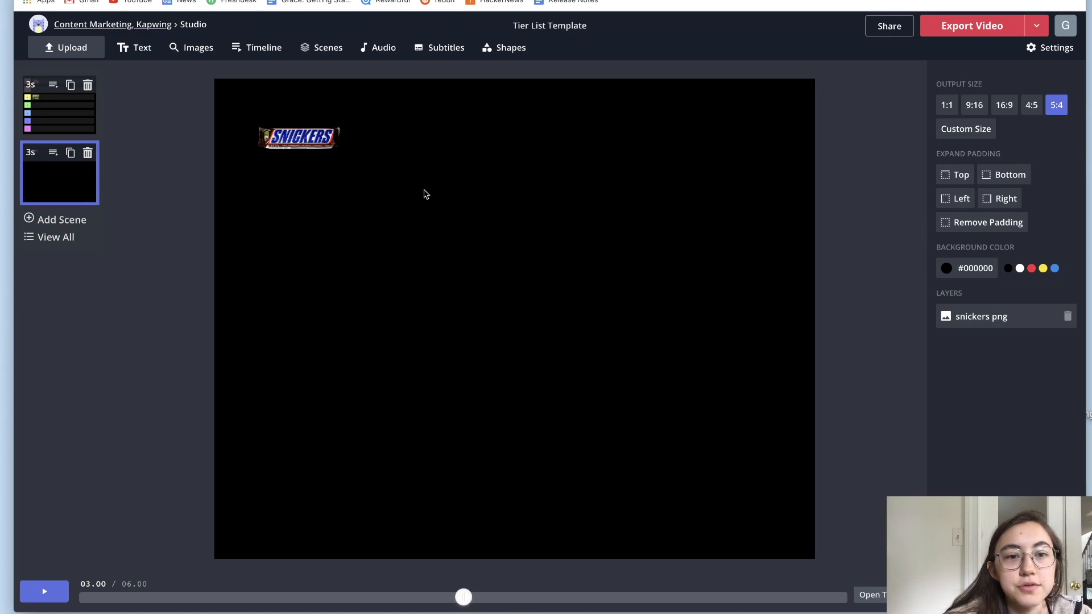
left_click(72, 117)
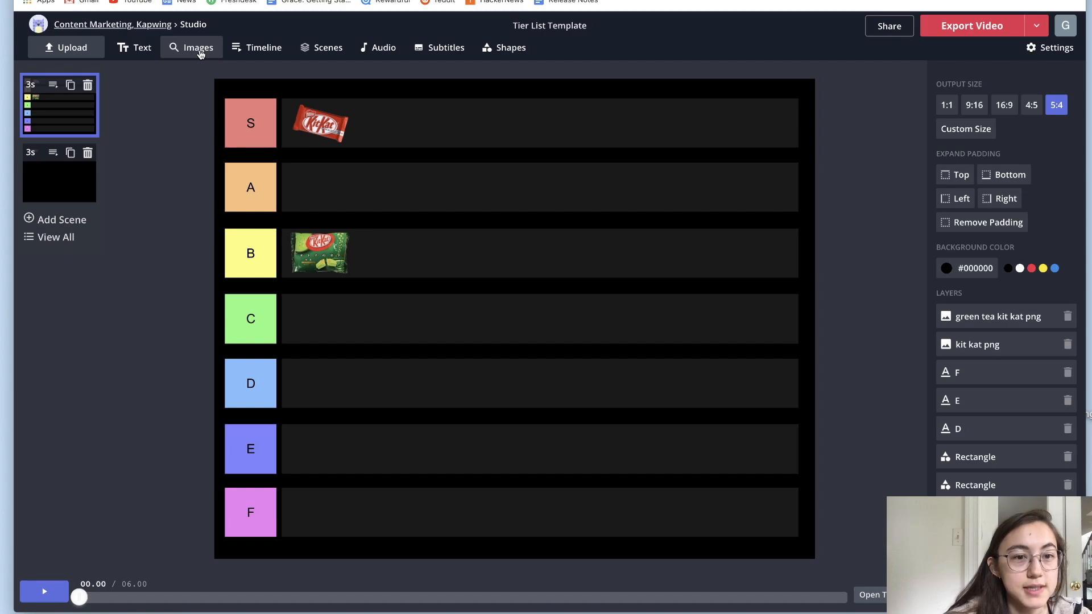
left_click(80, 172)
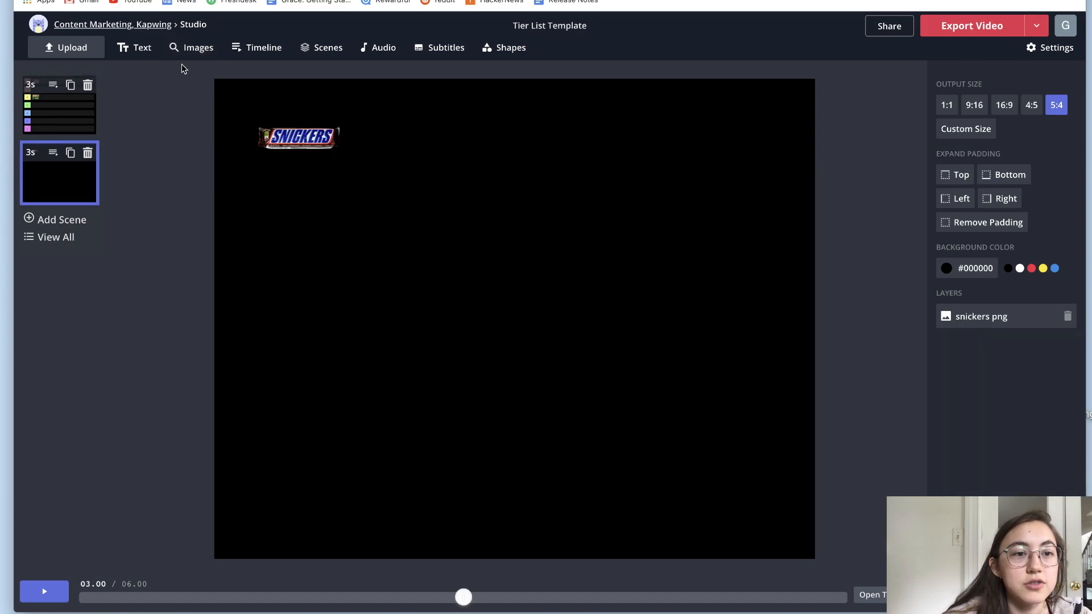
left_click(197, 51)
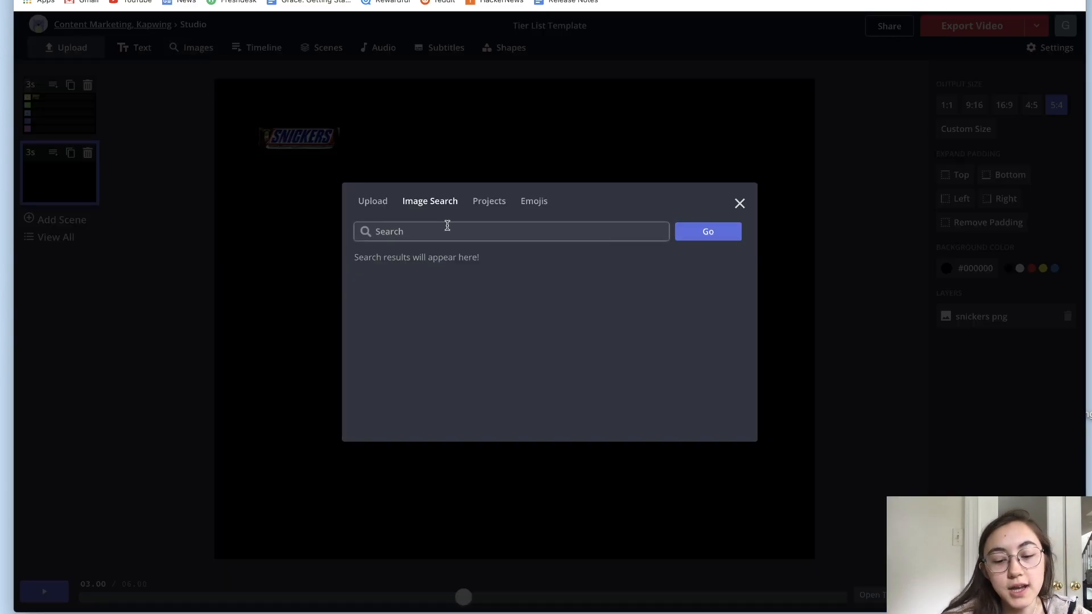
type("candy gif")
key("Return")
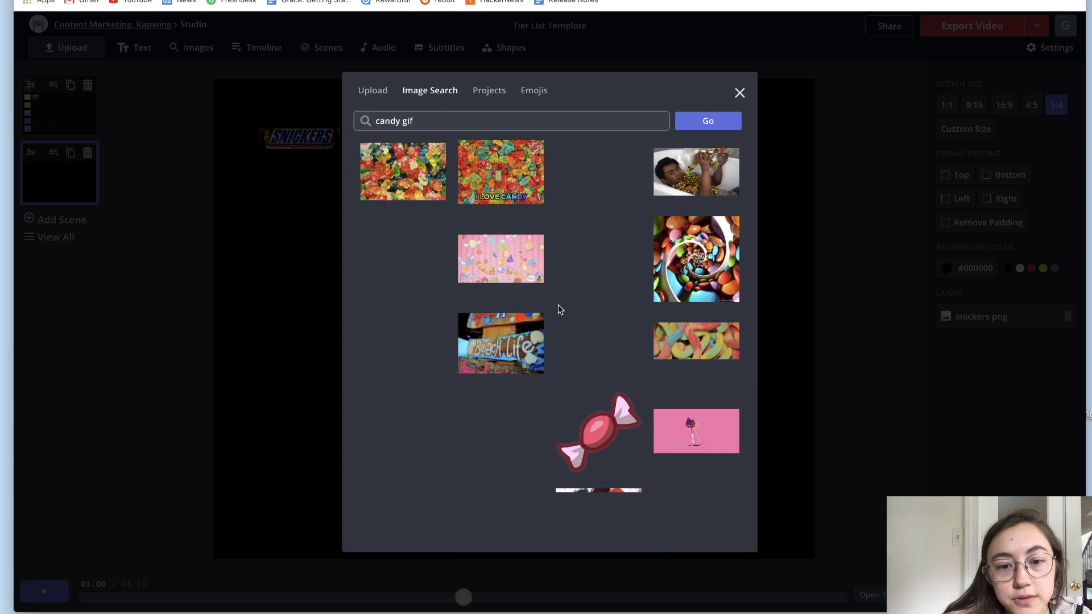
scroll(553, 313, "down", 8)
left_click(494, 238)
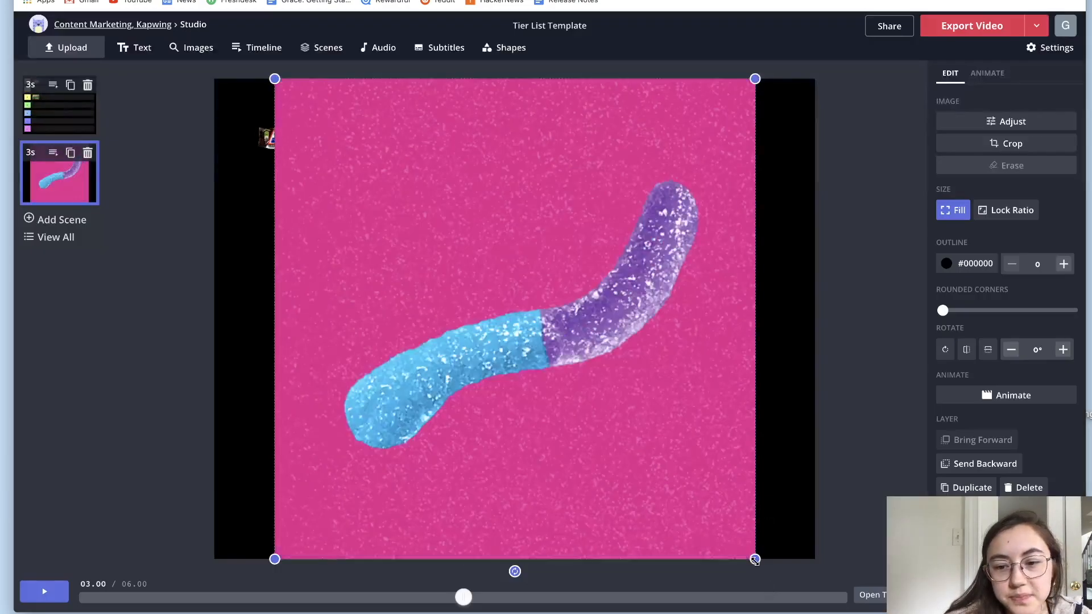
Shrink the gummy worm GIF and move it from the second scene into the A tier, with the Snickers bar moved into the S tier
left_click_drag(754, 560, 359, 155)
left_click_drag(312, 126, 310, 226)
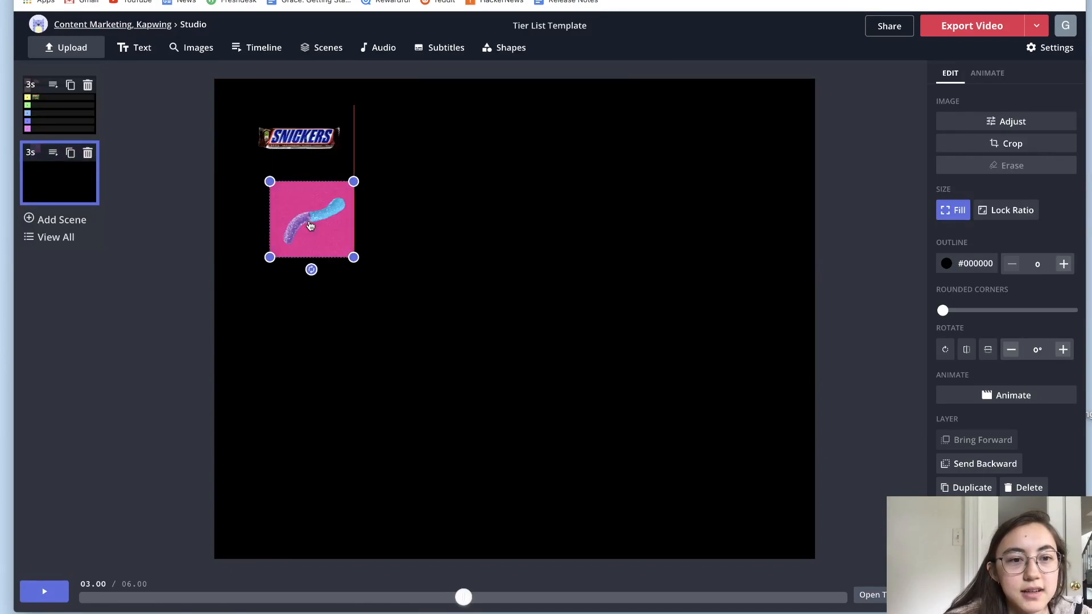
key("Delete")
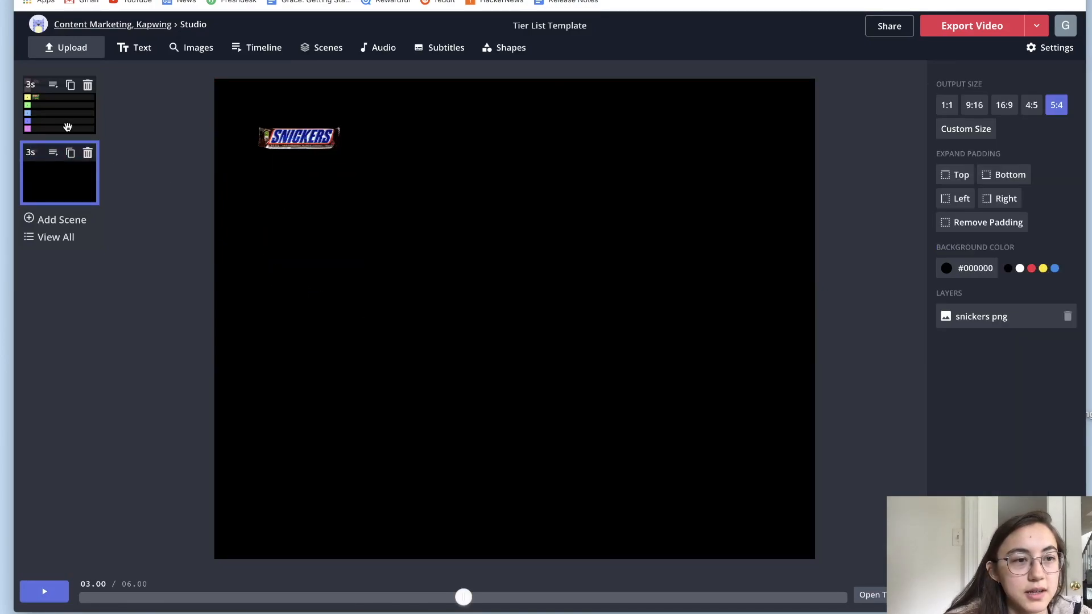
left_click(68, 127)
key("super+v")
left_click(402, 273)
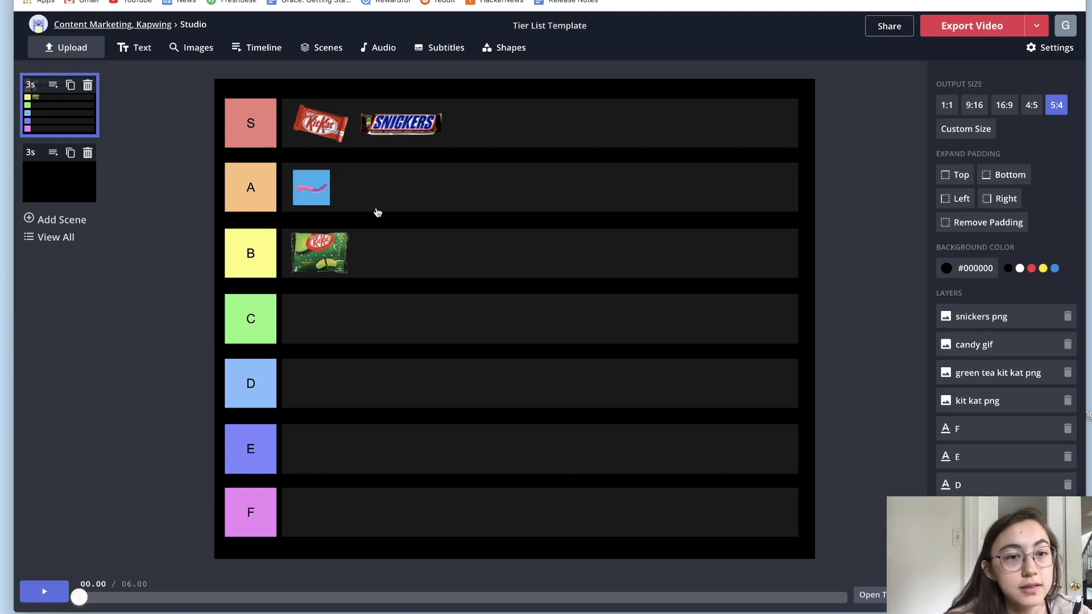
Delete the empty second scene from the project
left_click(55, 176)
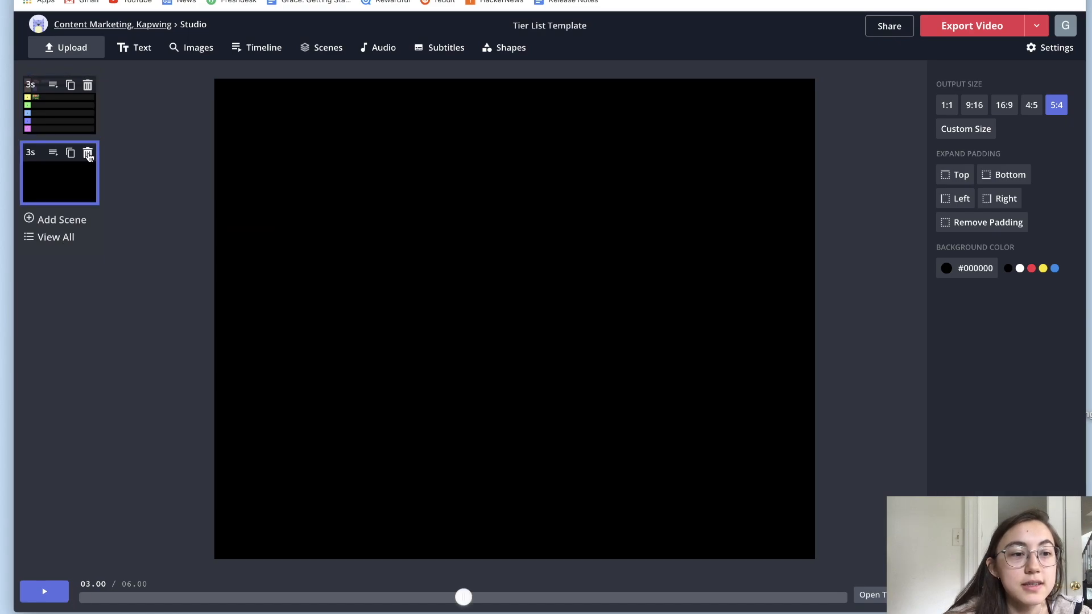
left_click(85, 157)
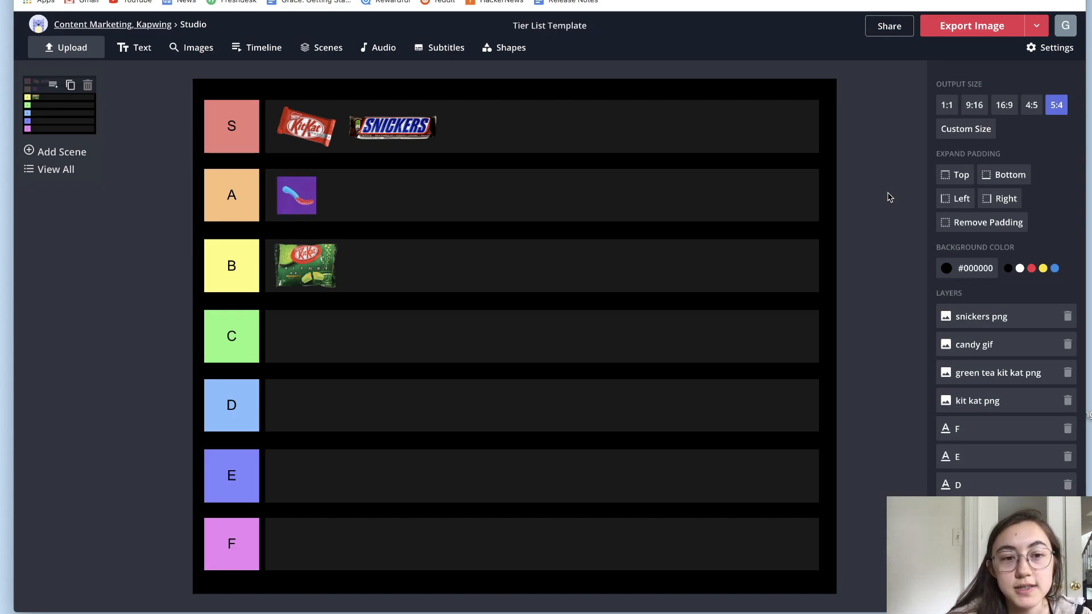
Set the project's output file type to GIF
left_click(1030, 50)
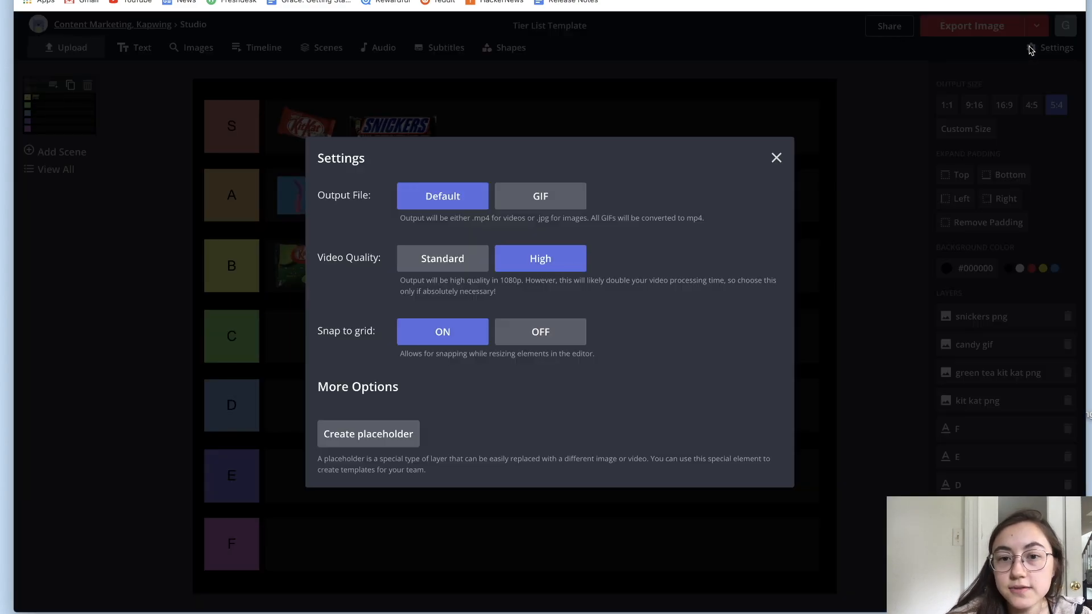
left_click(524, 195)
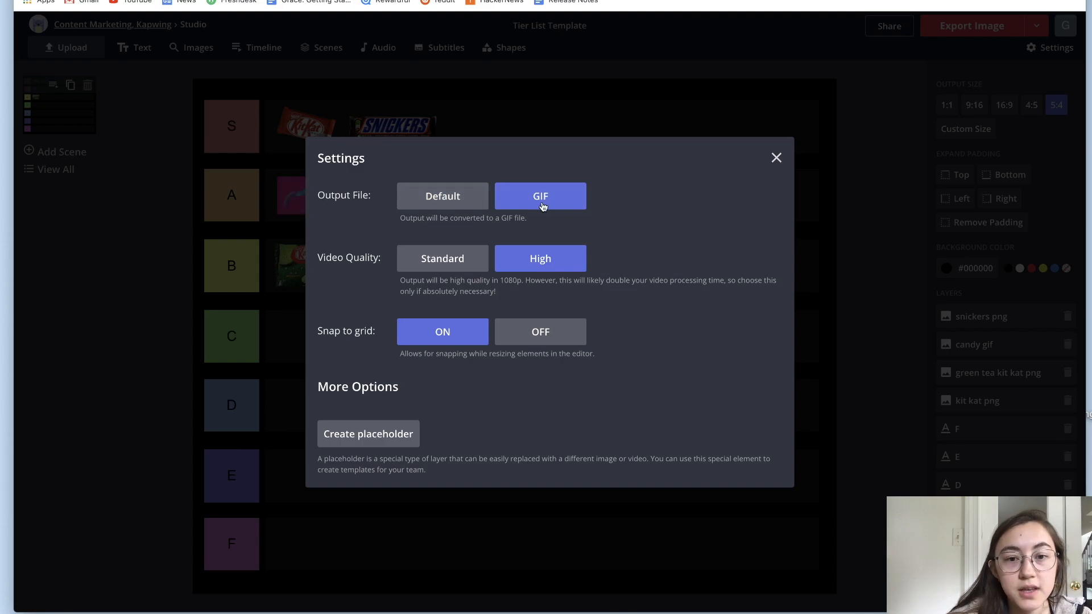
left_click(808, 227)
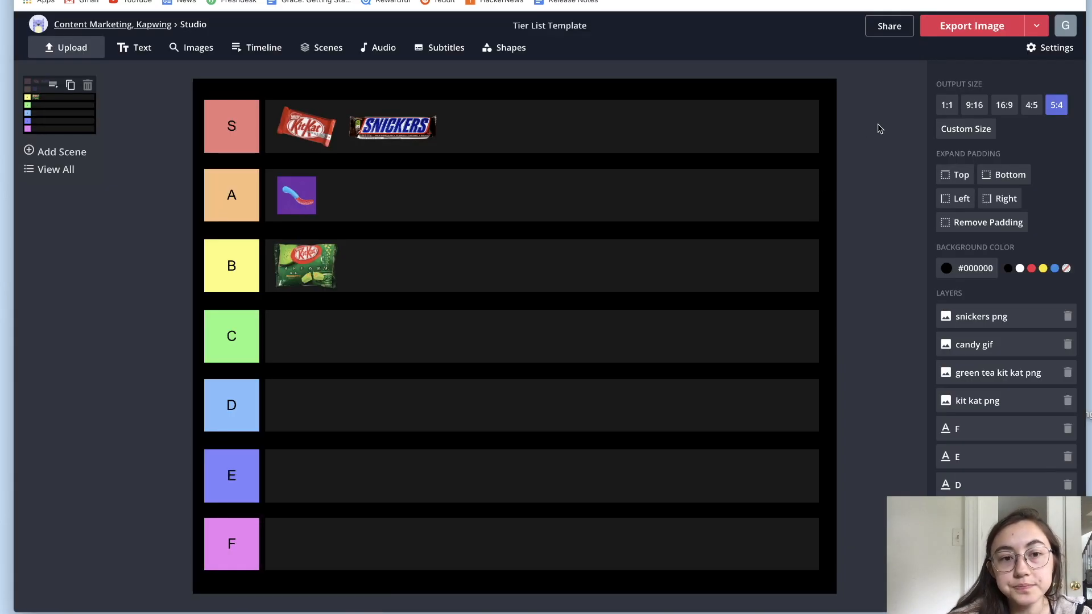
Switch the project's output file type back to Default
left_click(1053, 54)
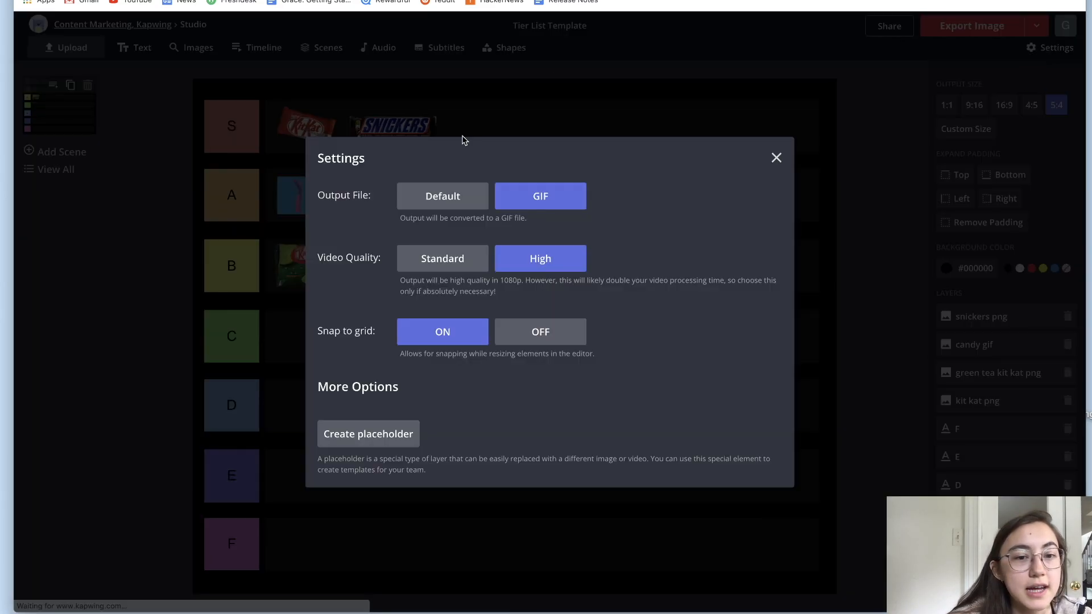
left_click(441, 198)
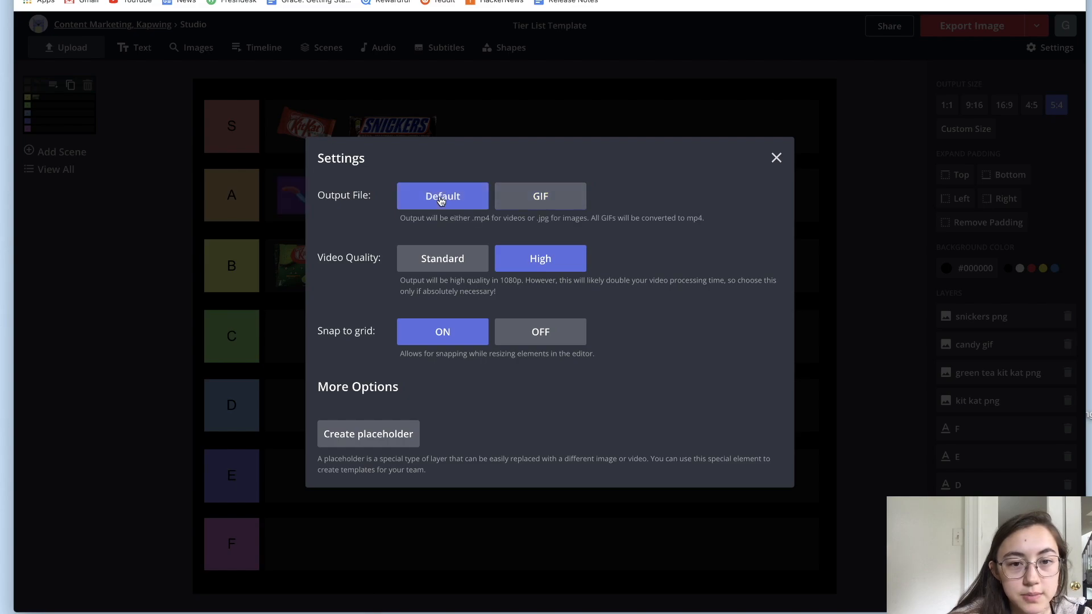
left_click(776, 158)
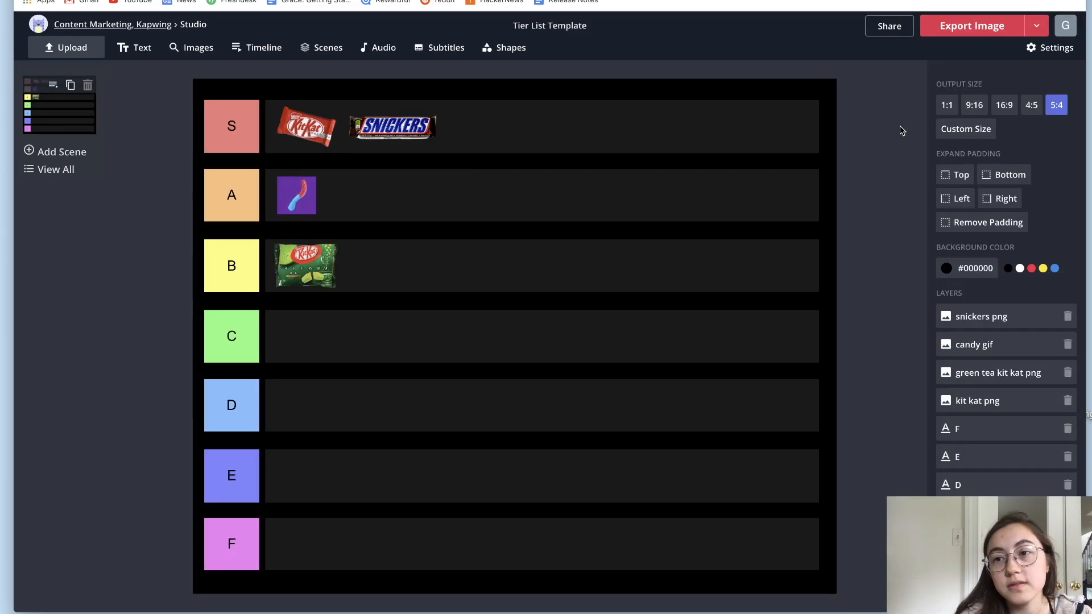
Export the tier list as an image and download the finished file
left_click(943, 28)
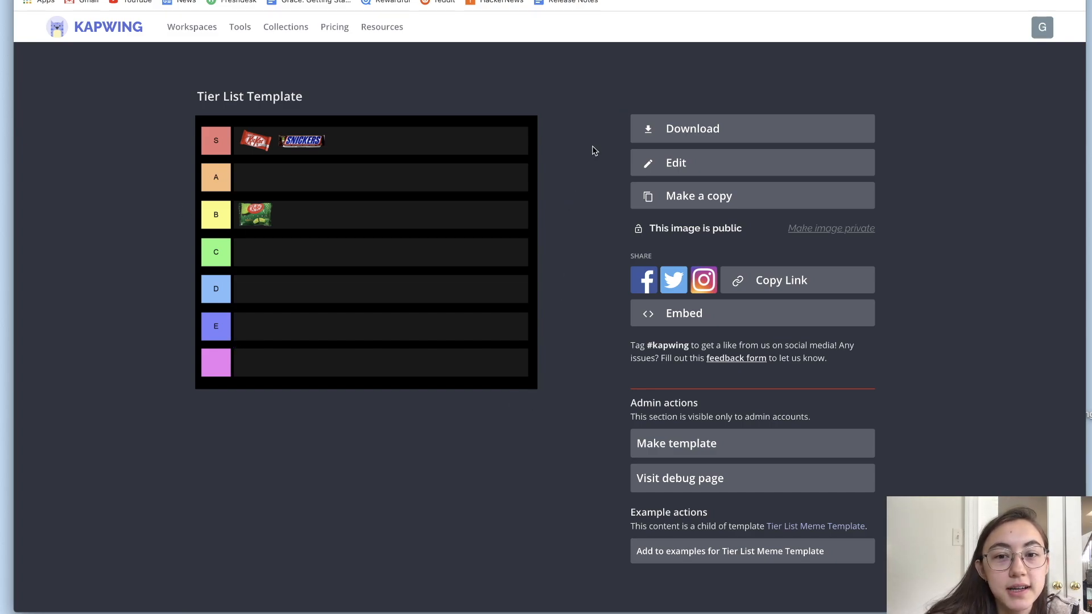
left_click(709, 133)
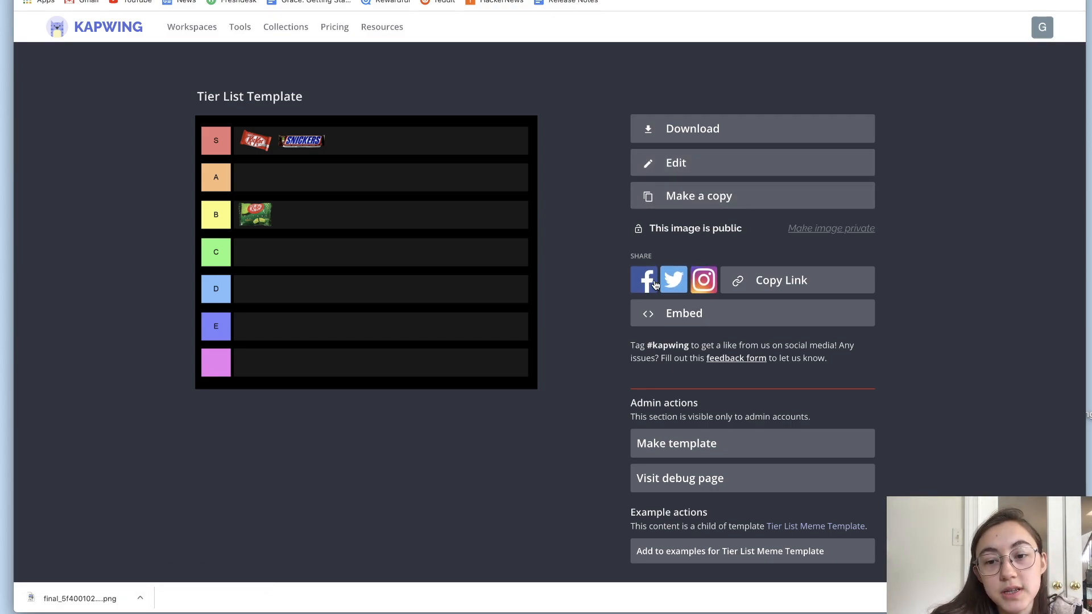
Copy the share link of the exported tier list
left_click(823, 285)
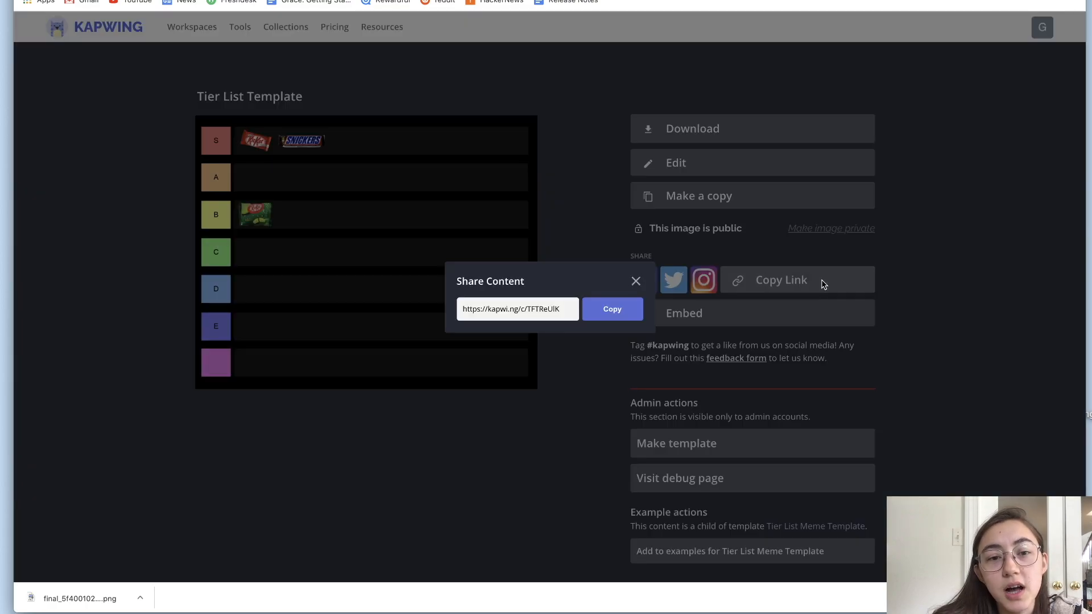
left_click(635, 282)
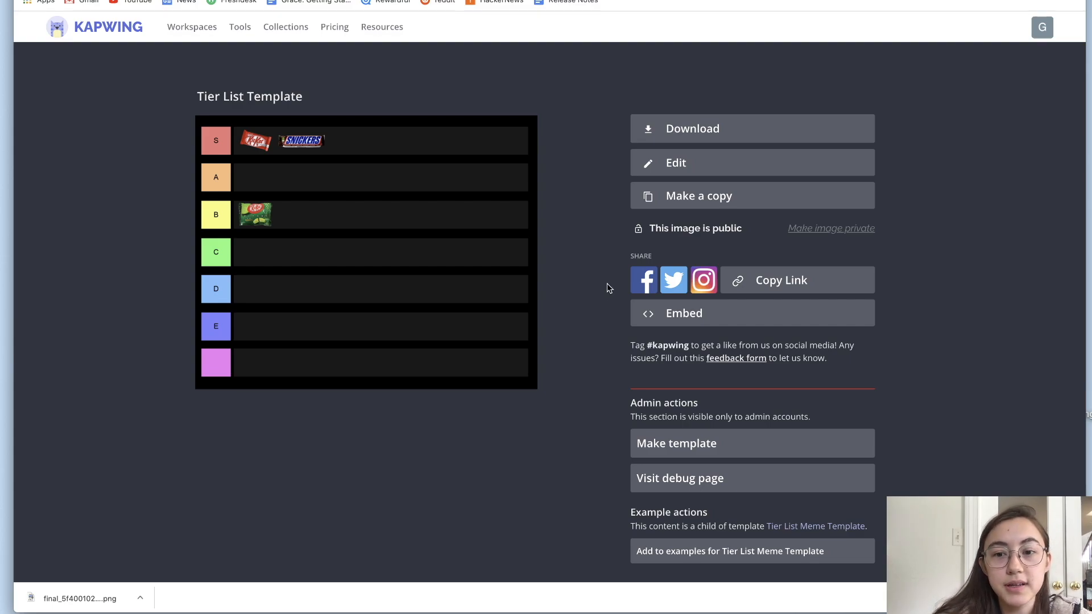
left_click(767, 282)
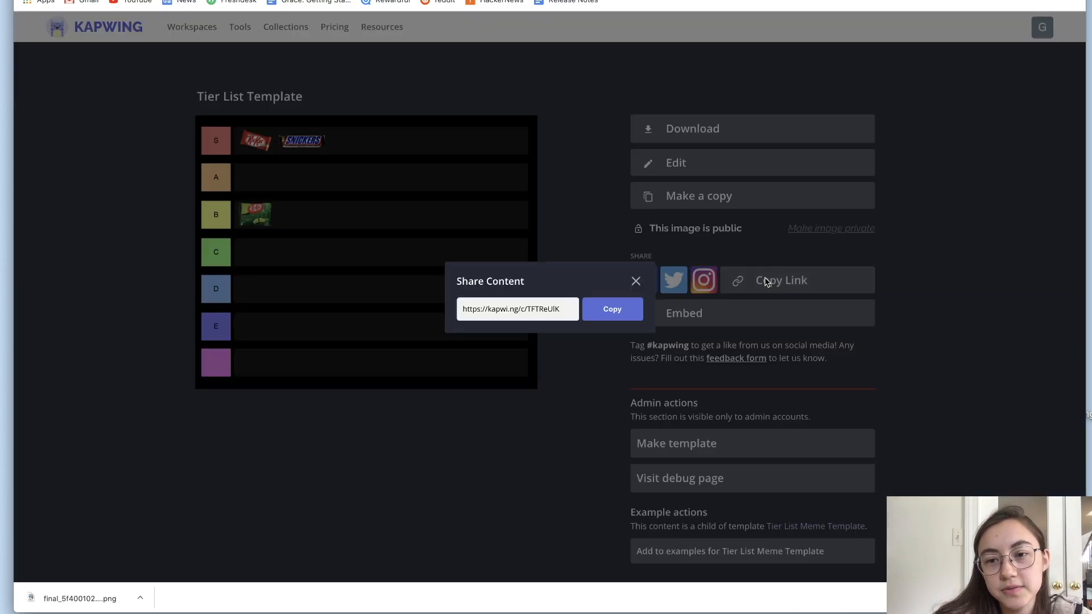
left_click(613, 315)
Visit the copied share link in a new incognito Chrome window and open the shared tier list for editing
mouse_move(353, 597)
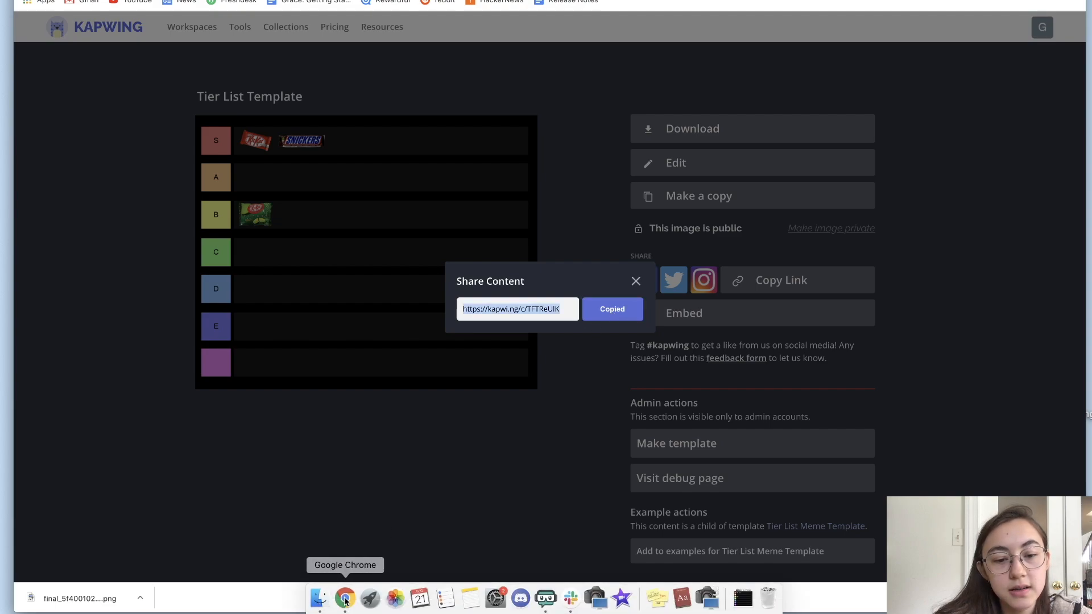
right_click(345, 601)
left_click(393, 500)
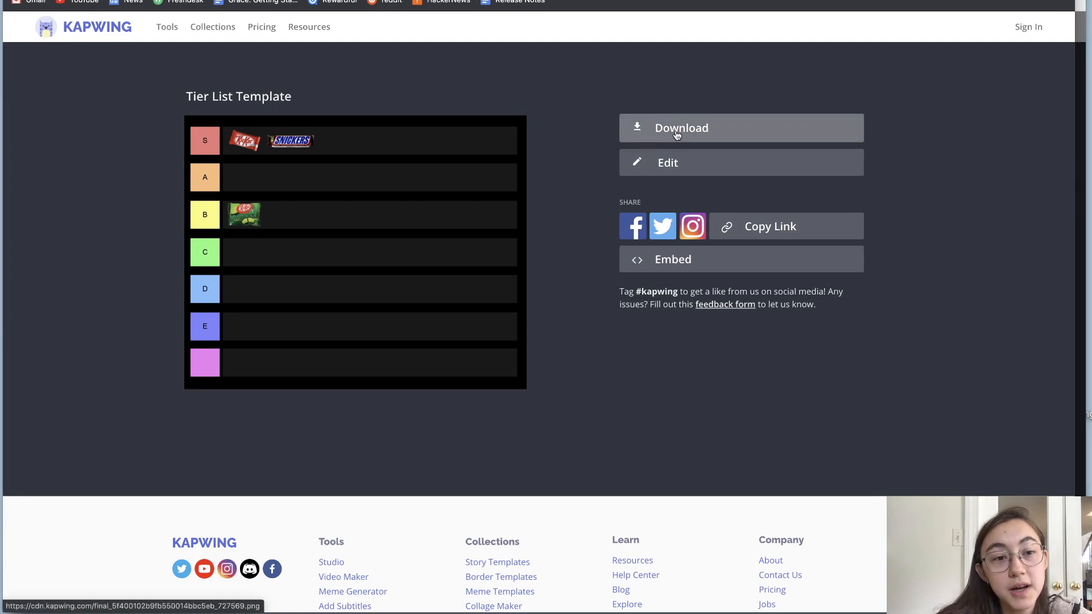
left_click(684, 170)
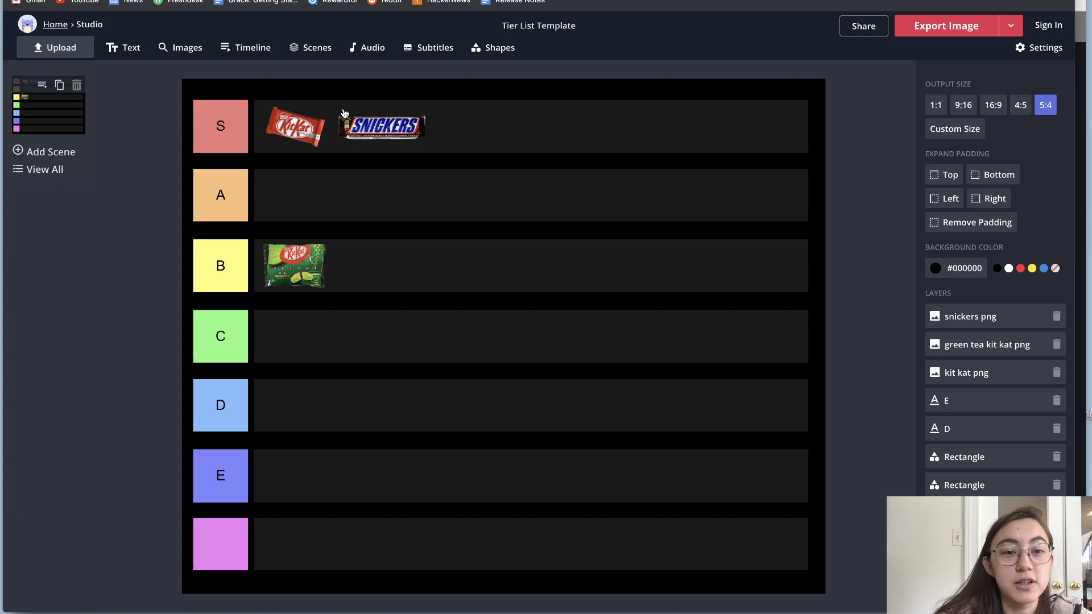
Move the Snickers bar into the A tier and shift the red Kit Kat slightly to the right within the S tier
left_click_drag(387, 132, 321, 201)
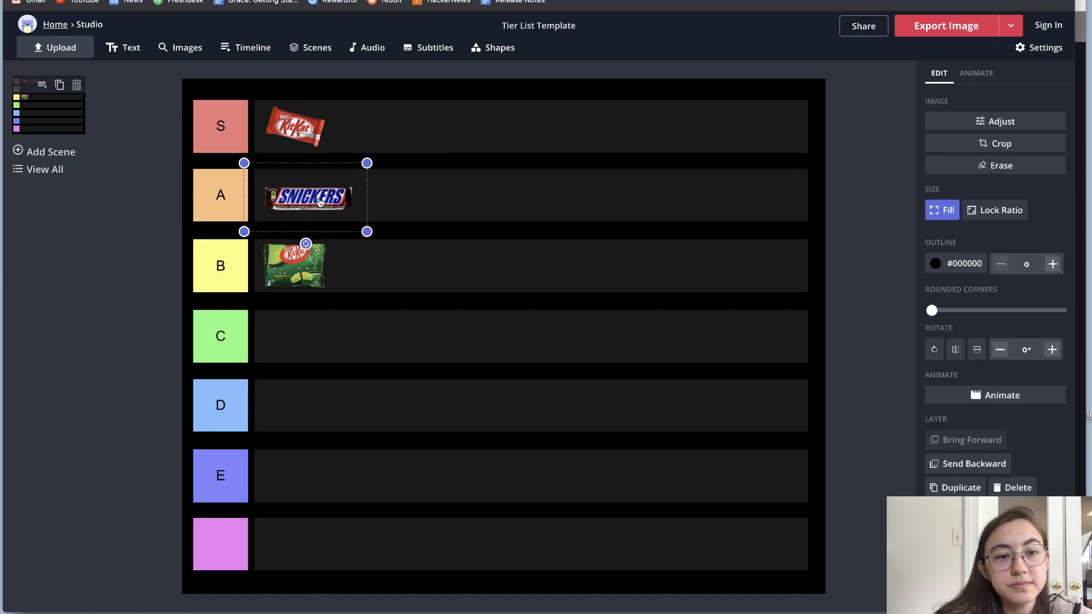
mouse_move(298, 138)
left_mouse_down()
mouse_move(317, 137)
mouse_move(306, 135)
left_mouse_up()
left_click_drag(314, 196, 313, 194)
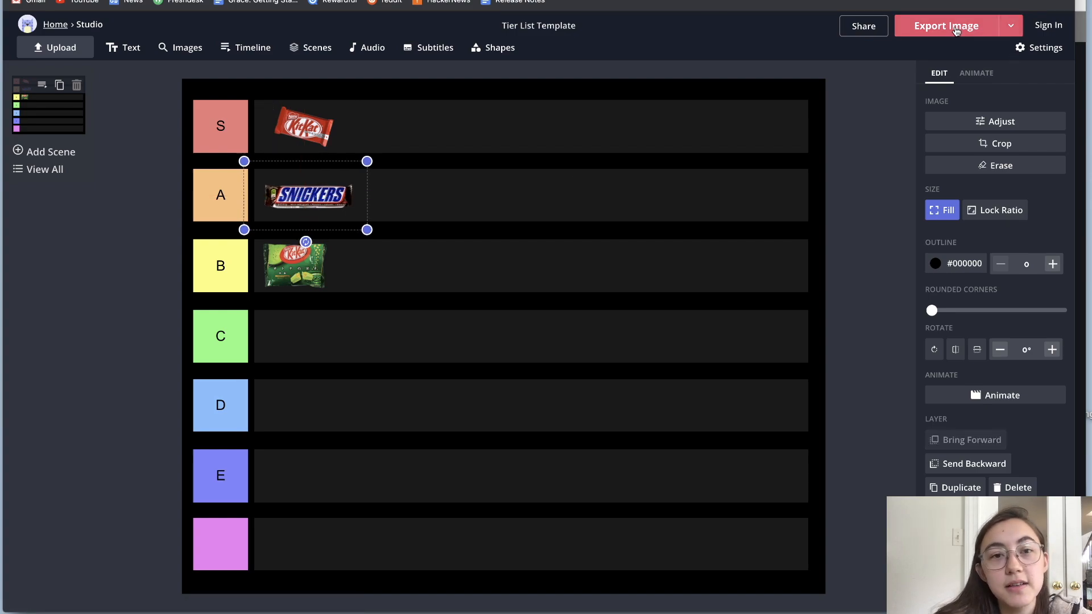